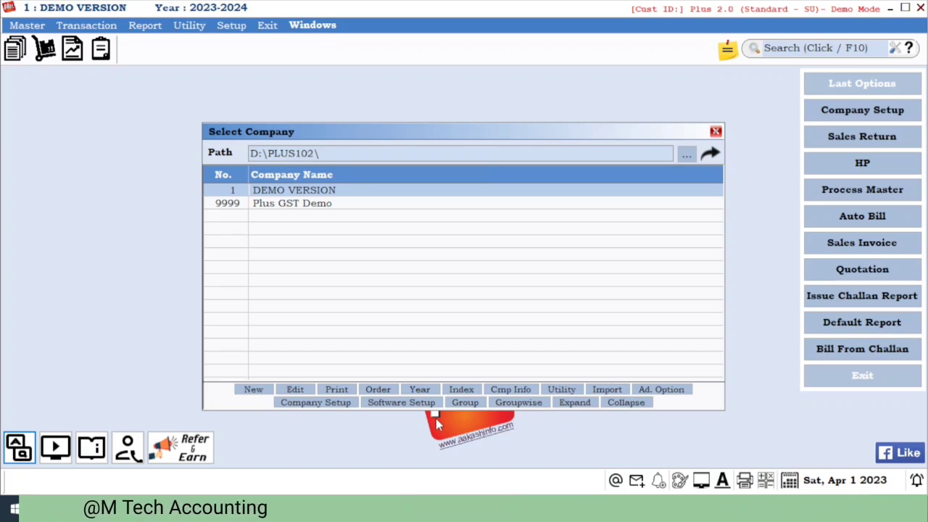
- Open the DEMO VERSION company and set Production Required to Yes in the company setup's Advance Entry options
key(Return)
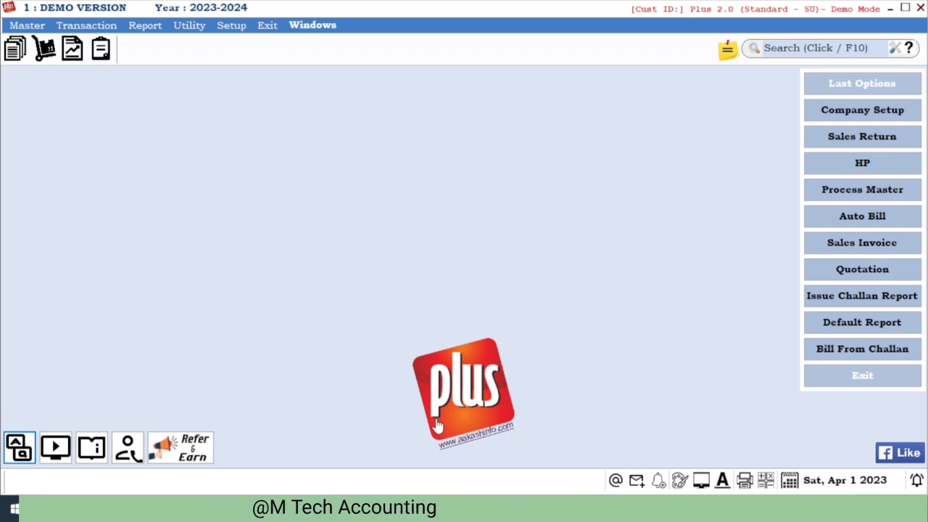
key(alt+s)
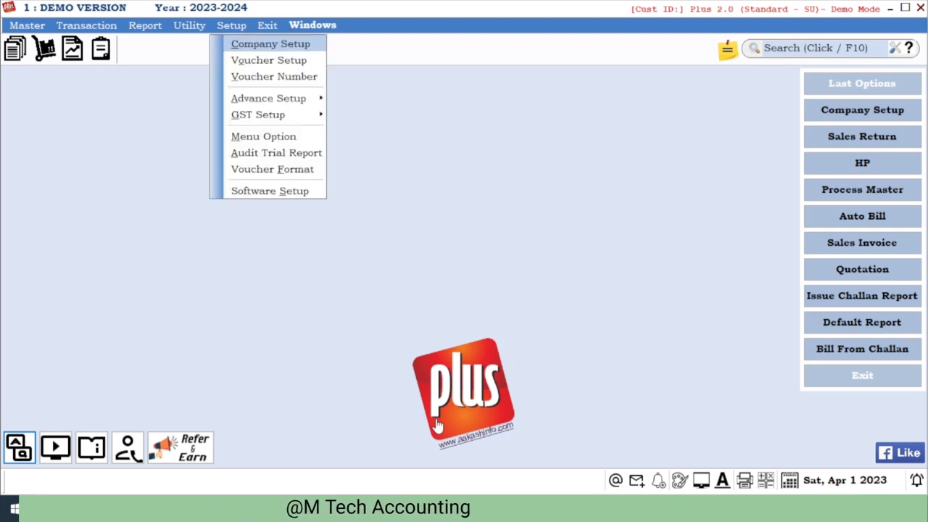
key(Return)
key(Down)
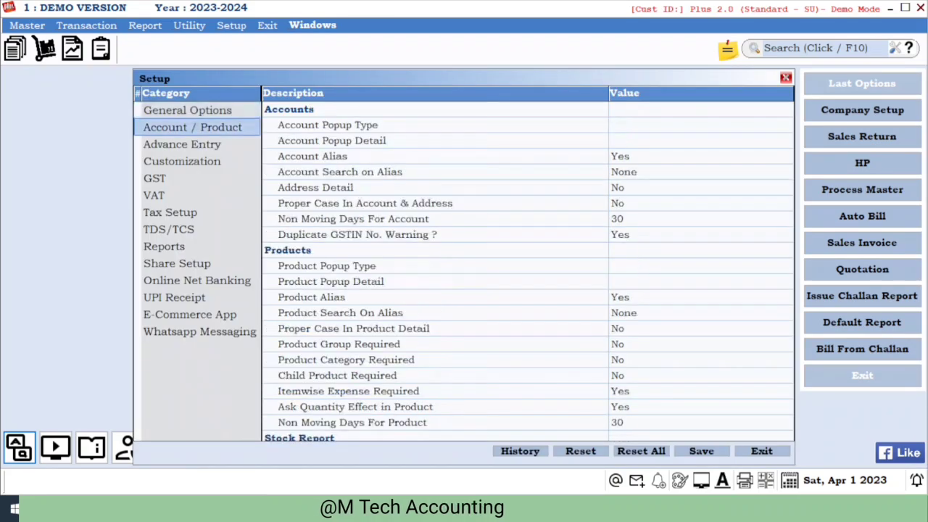
key(Down)
key(Tab)
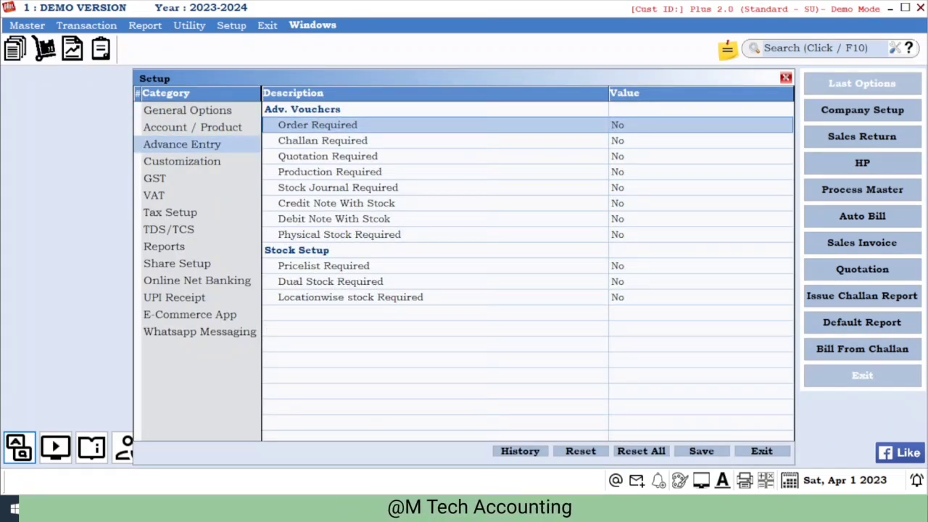
key(Down)
key(Down)
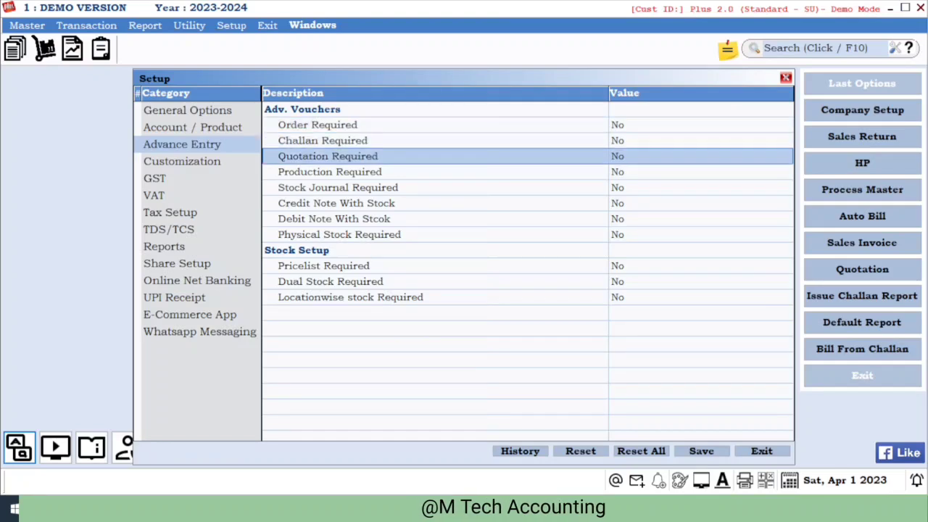
key(Down)
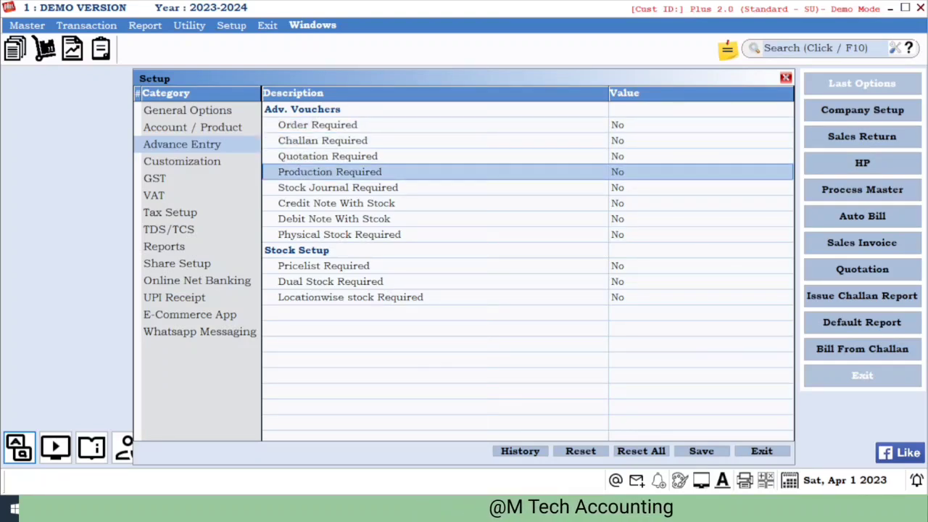
key(y)
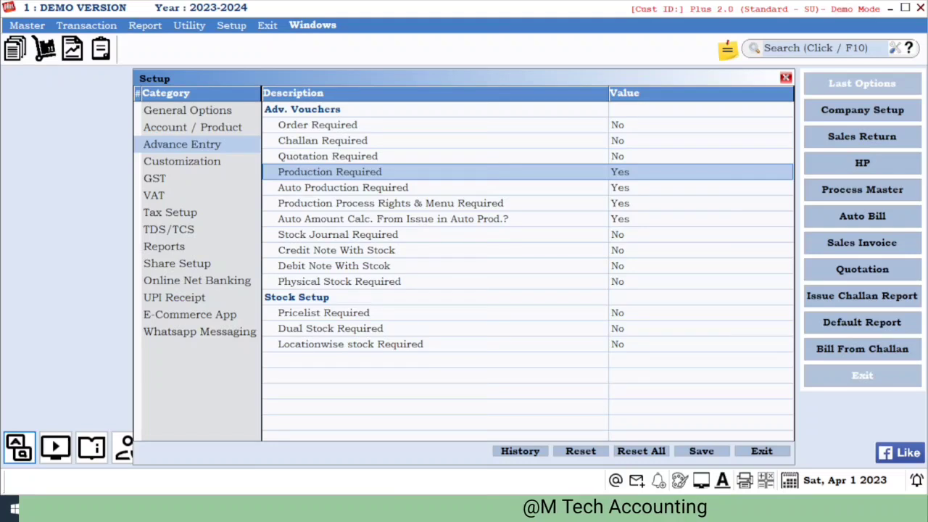
- Review the auto production options under Production Required, then exit the setup saving the change
key(Down)
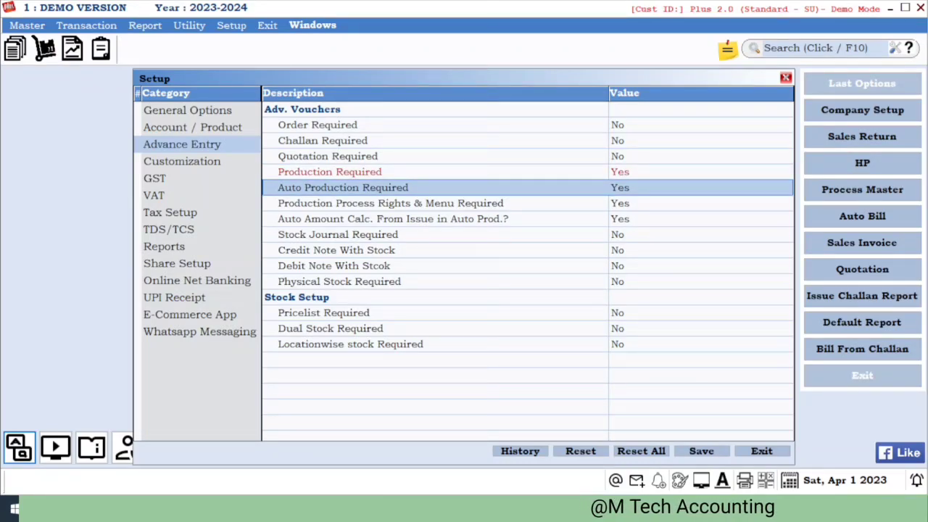
key(Down)
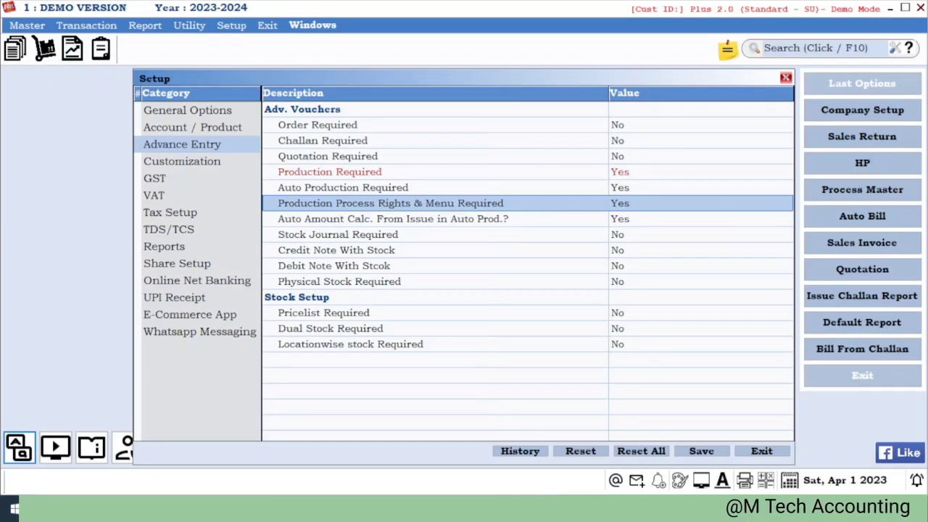
key(Down)
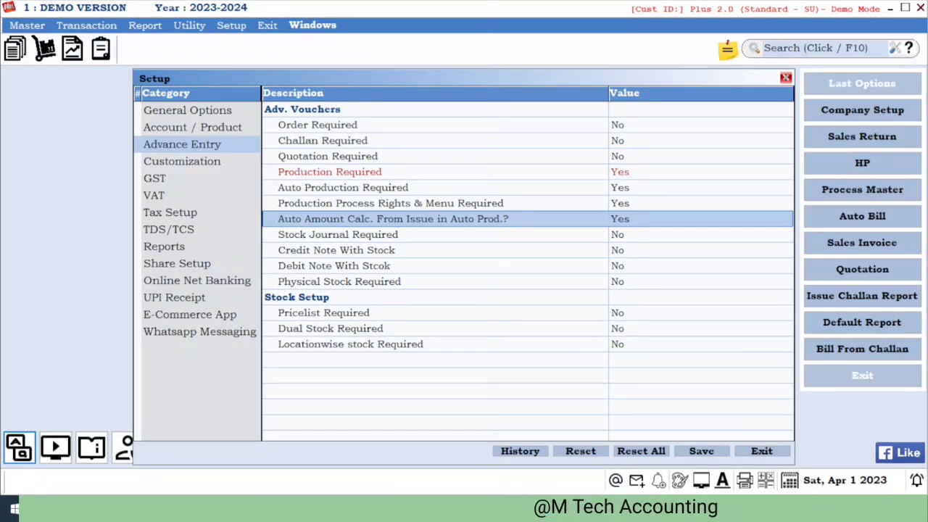
key(Up)
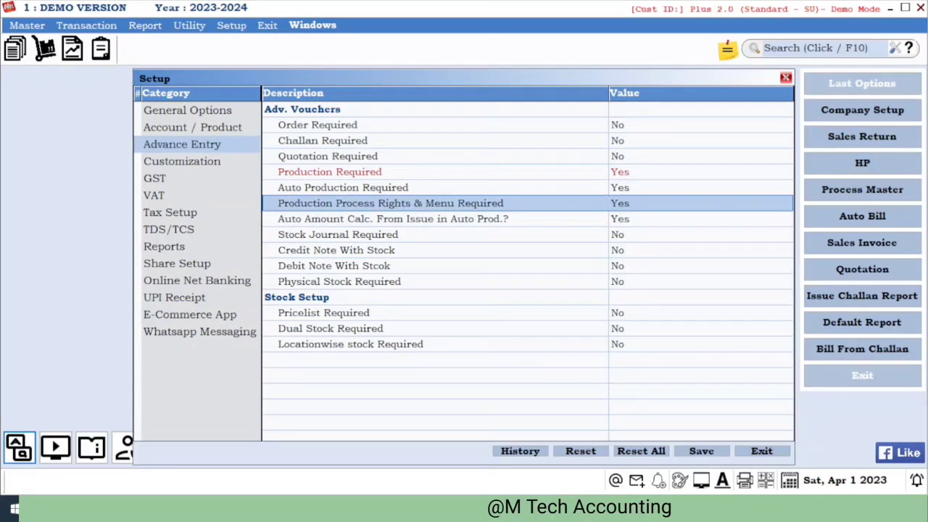
key(Down)
key(Up)
key(Up)
key(Down)
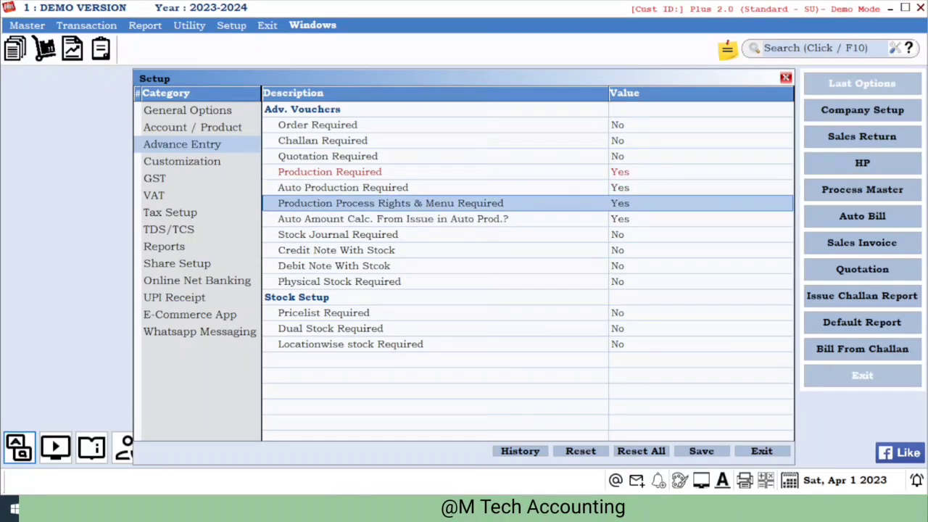
key(Down)
key(Down)
key(Up)
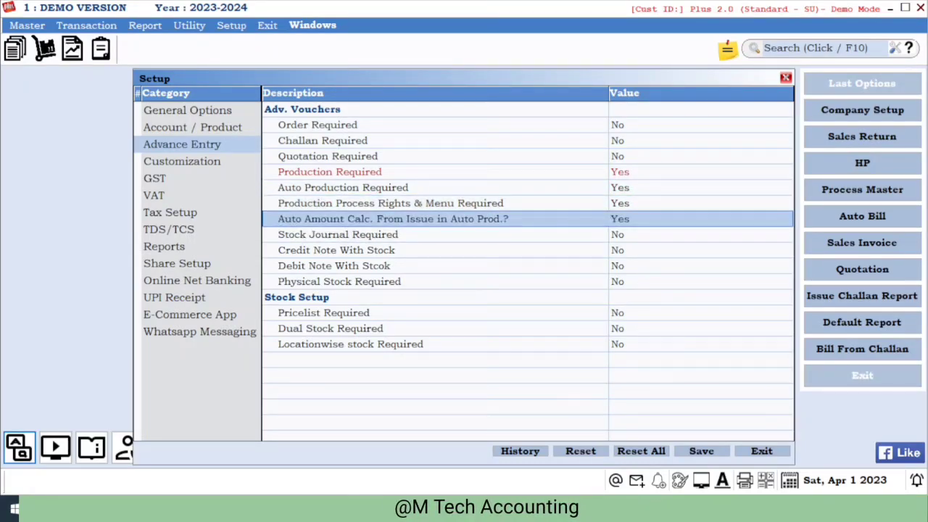
key(Up)
key(Up)
key(Down)
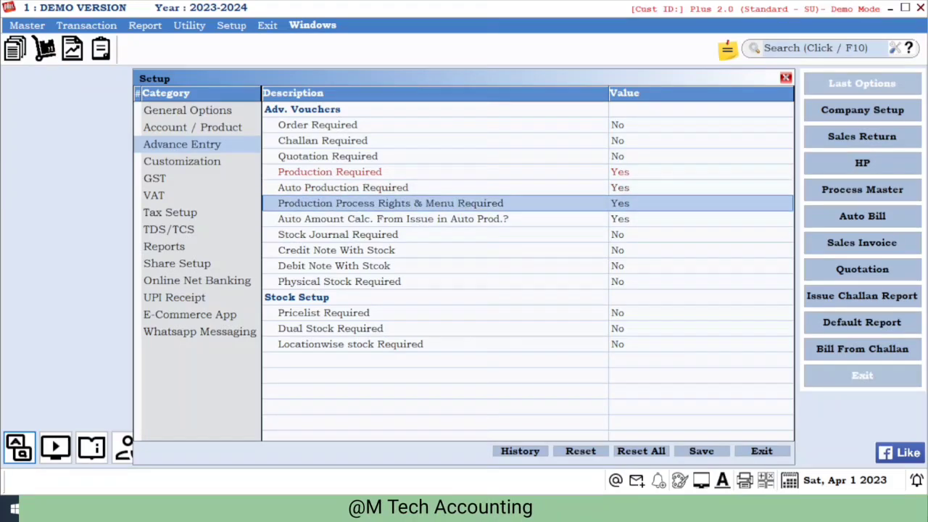
key(Down)
key(Up)
key(Up)
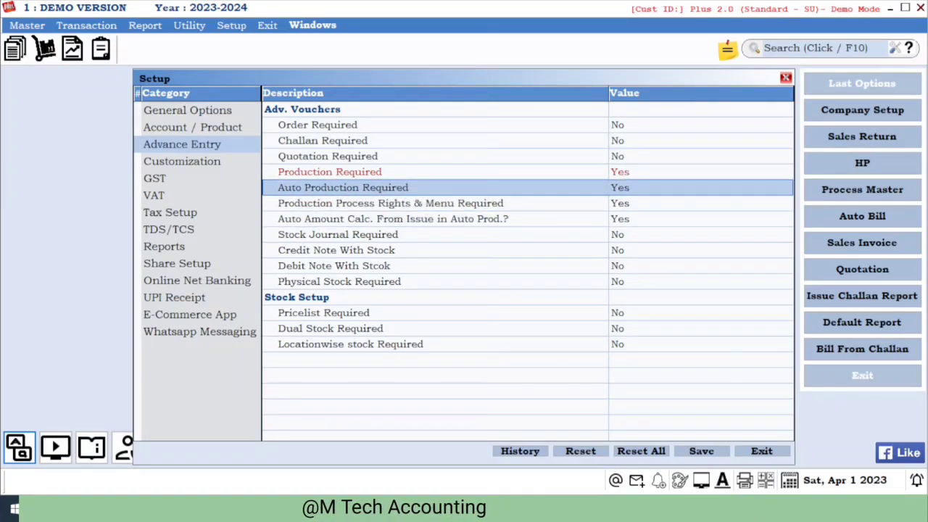
key(Escape)
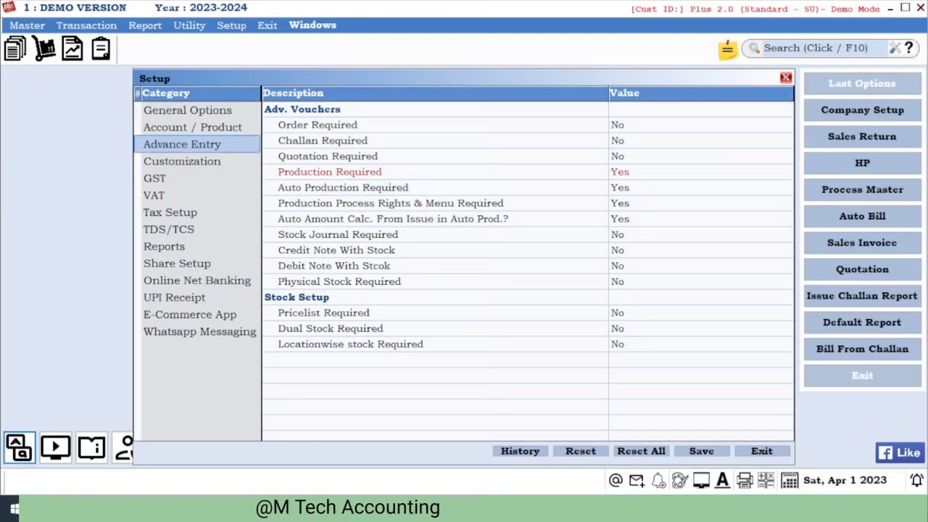
key(Return)
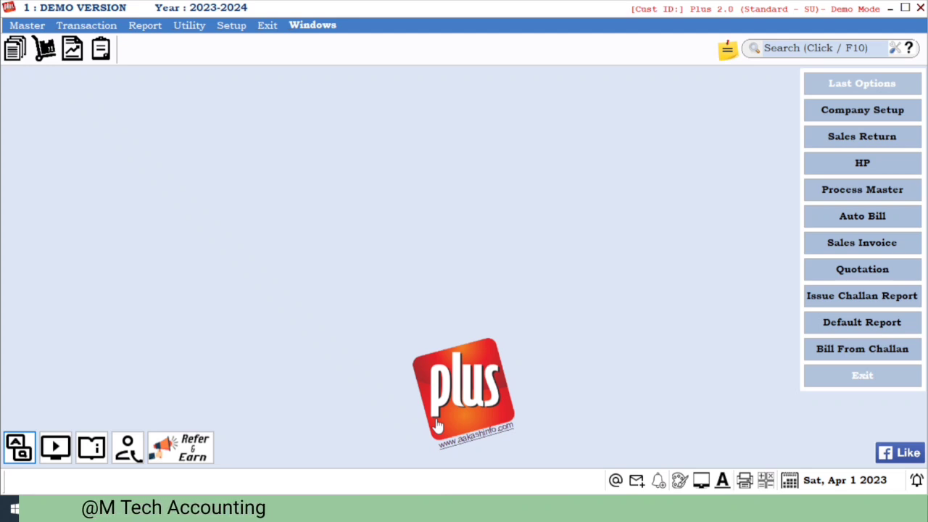
- Open the Process Master and browse the existing process definitions
key(alt+m)
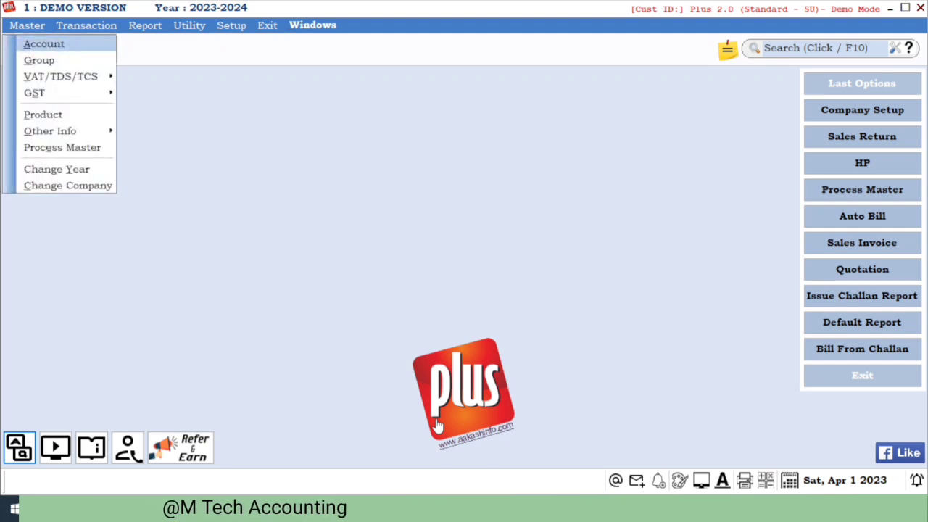
key(Up)
key(Up)
key(Up)
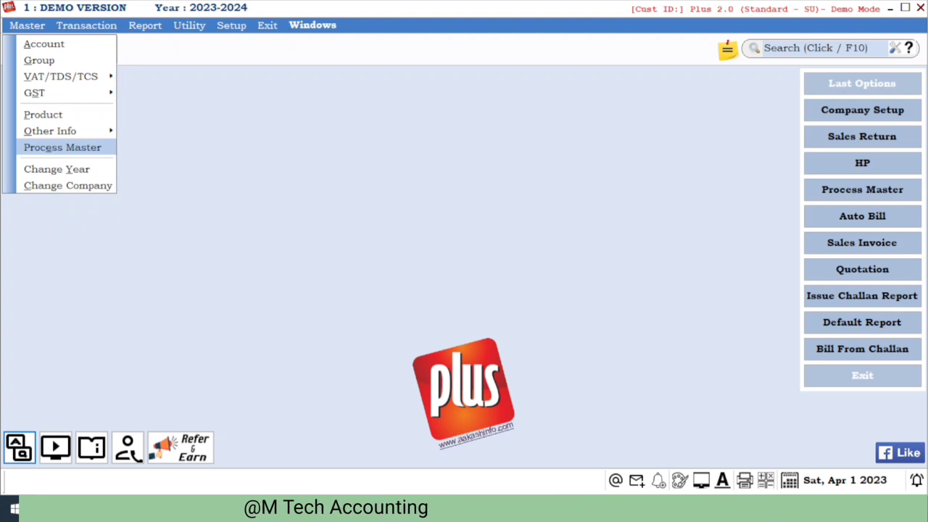
key(Return)
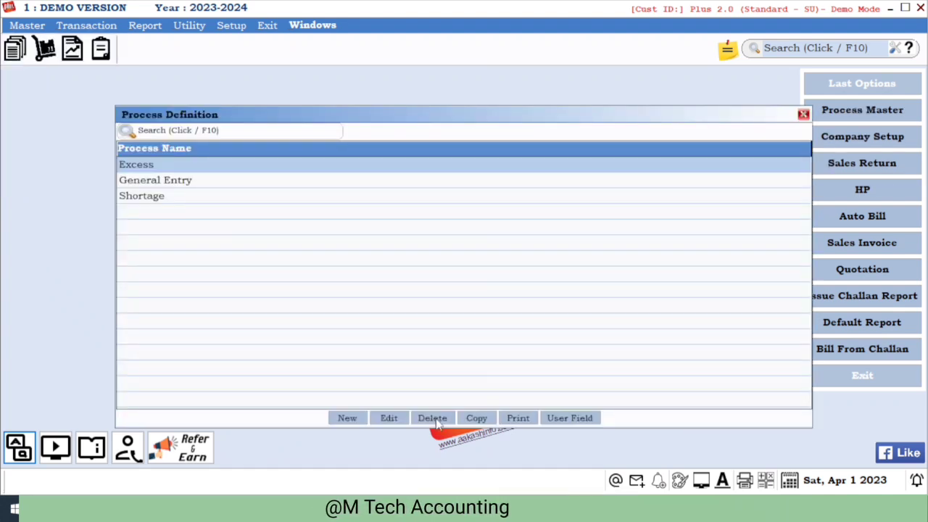
key(Down)
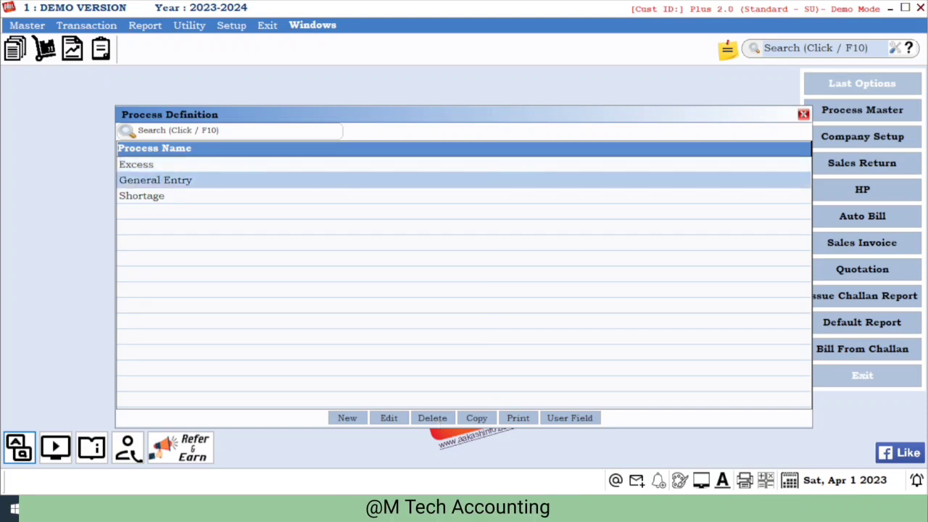
key(Down)
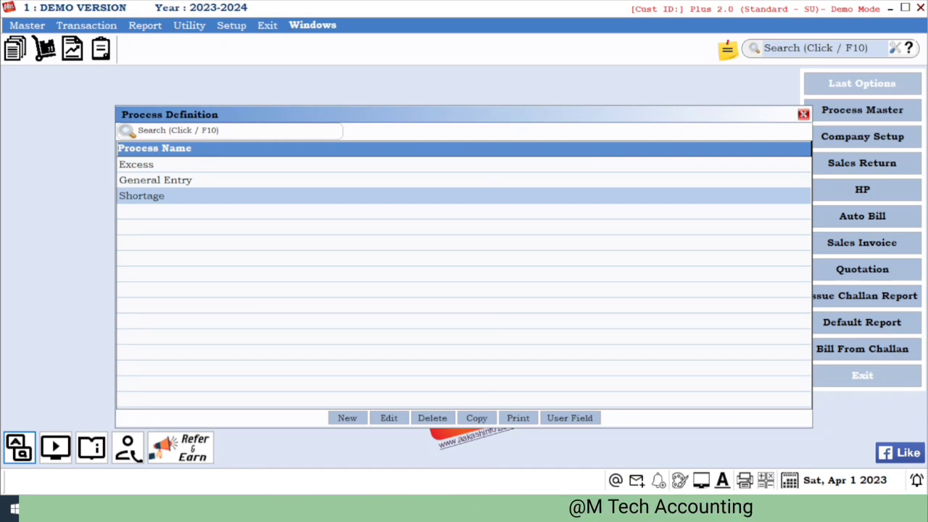
key(Up)
key(Up)
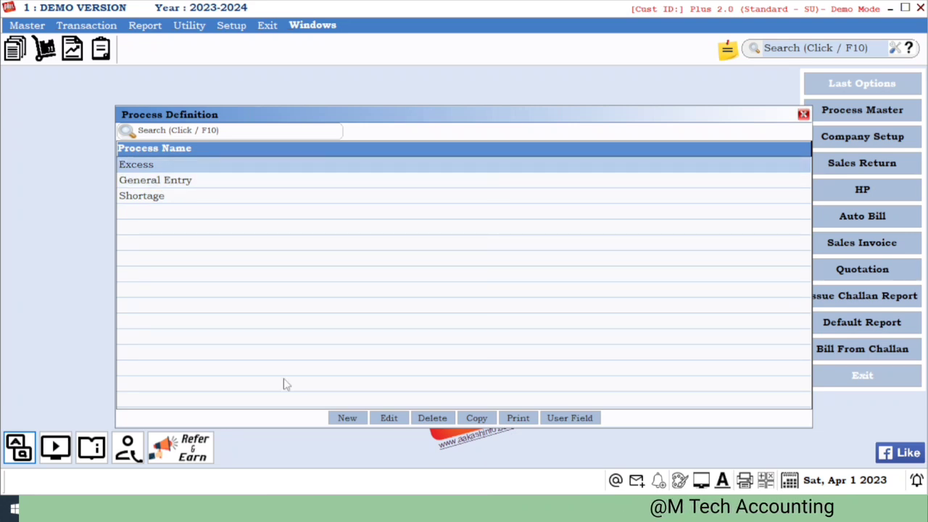
- Add a new process named WALL TILES 12*12 with a formula quantity of 10
click(337, 424)
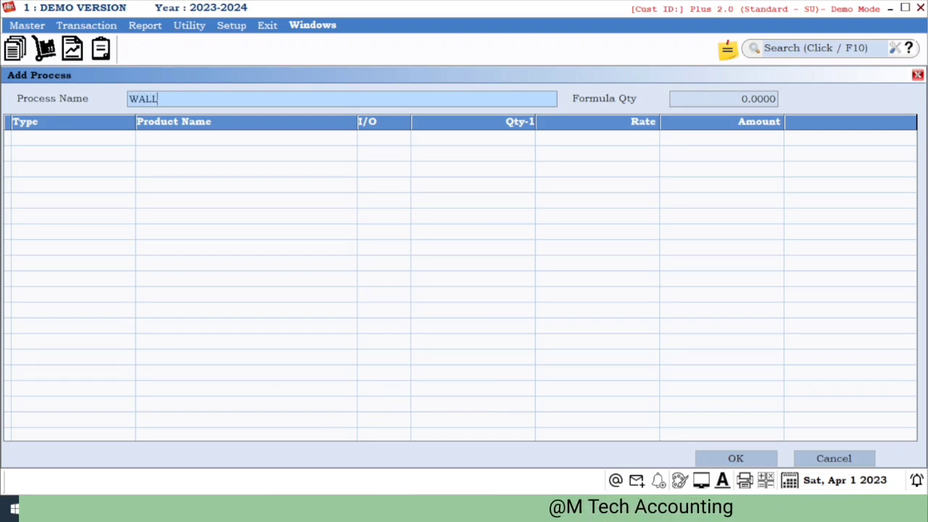
text(TILES )
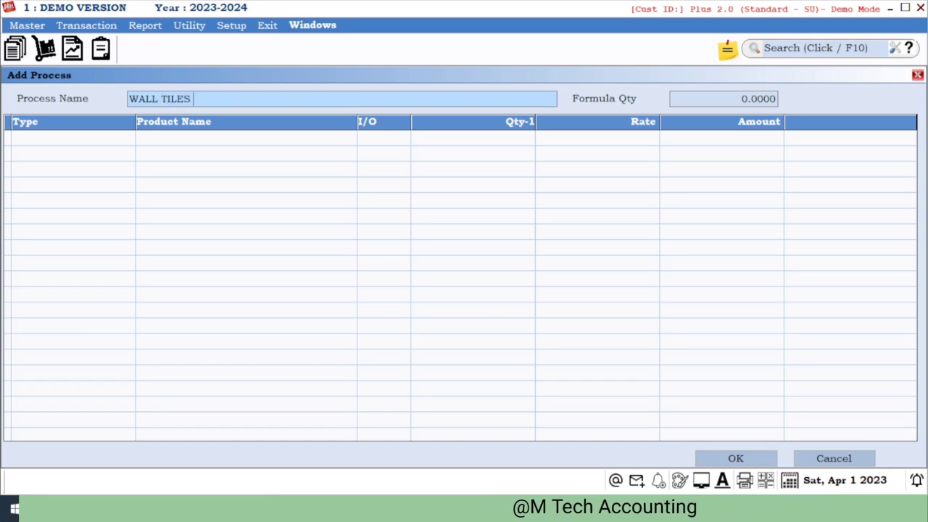
text(12*12)
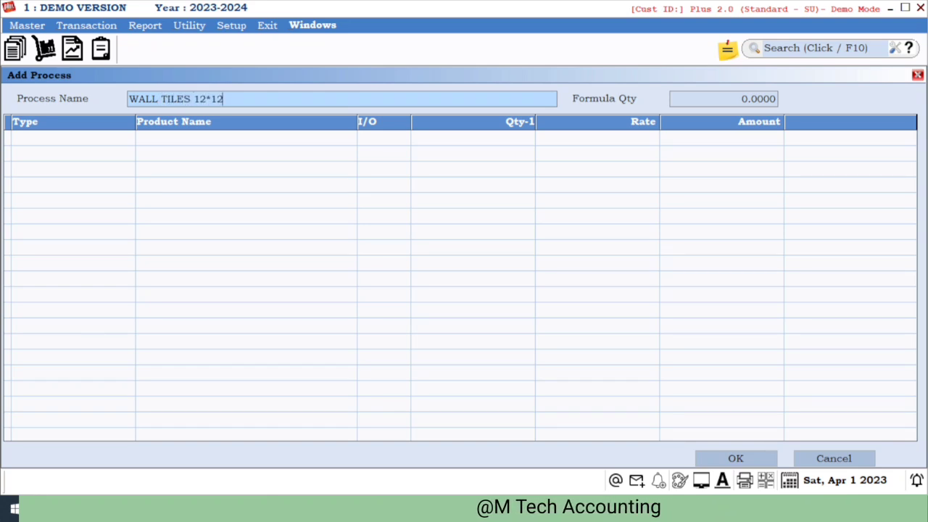
key(Return)
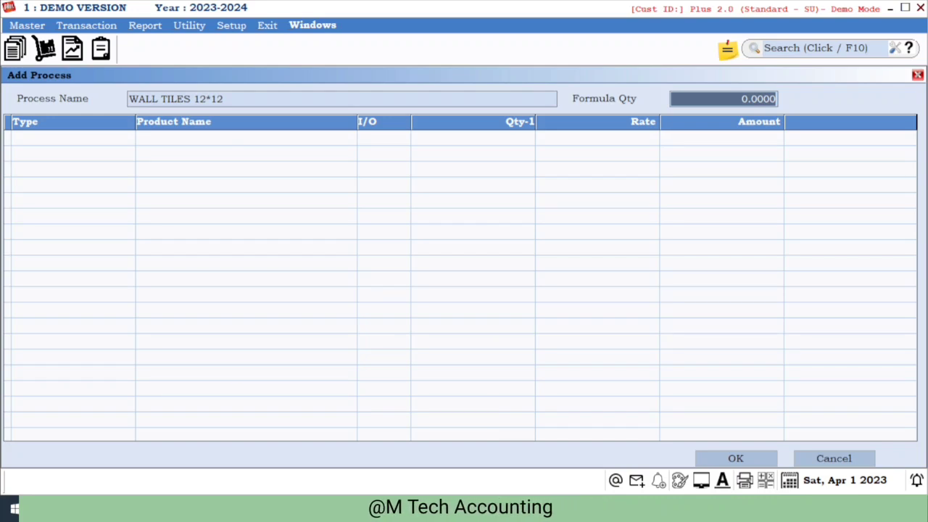
text(10)
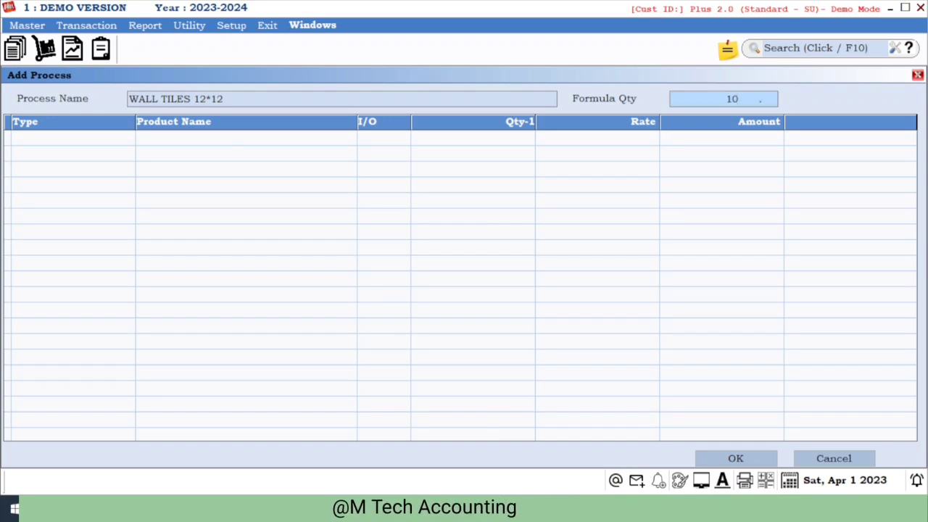
key(Return)
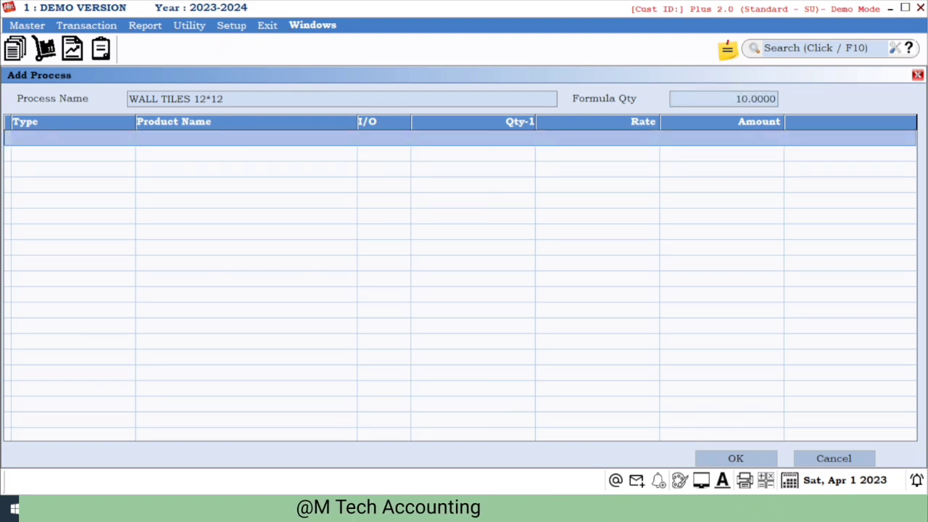
- Start a Raw Material line and create a new product named SAND from the product list
key(Return)
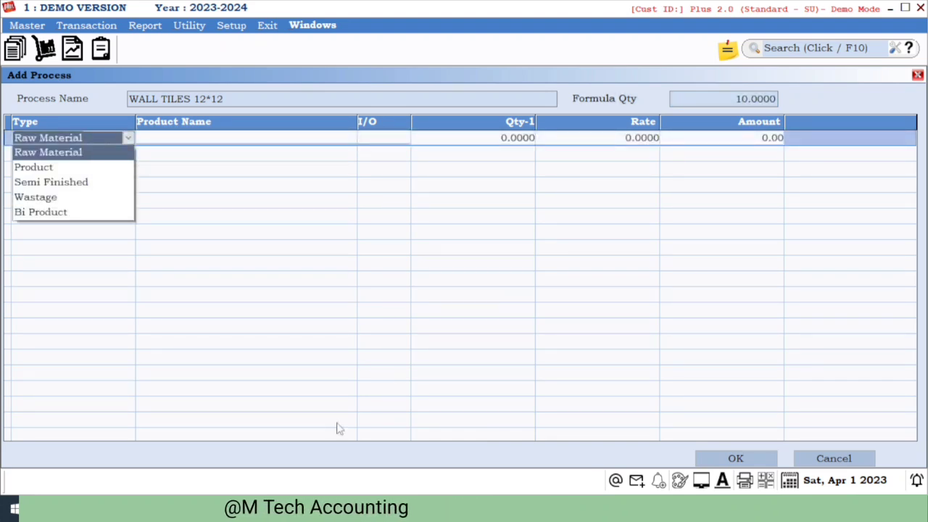
key(Return)
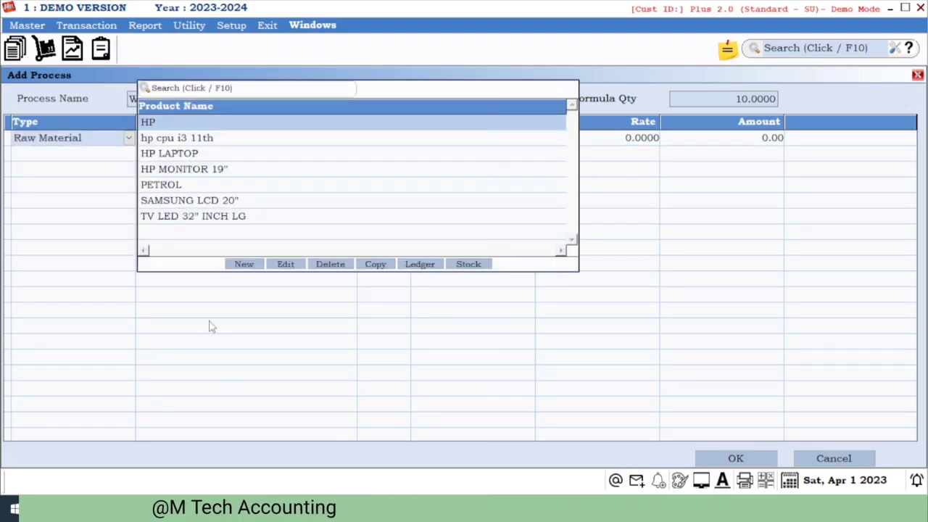
click(231, 266)
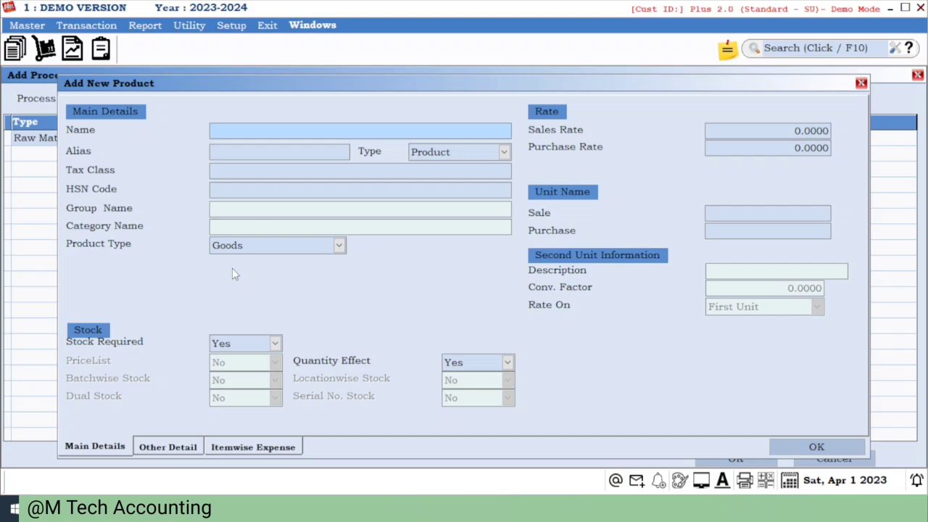
text(SAL)
key(Return)
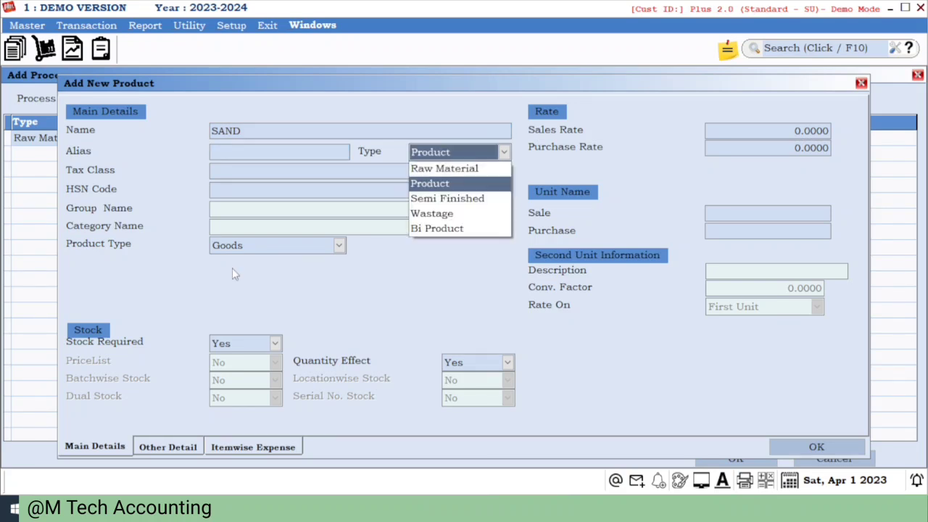
- Set the new product's type to Raw Material and its tax class to GST 3% (C)
key(Up)
key(Return)
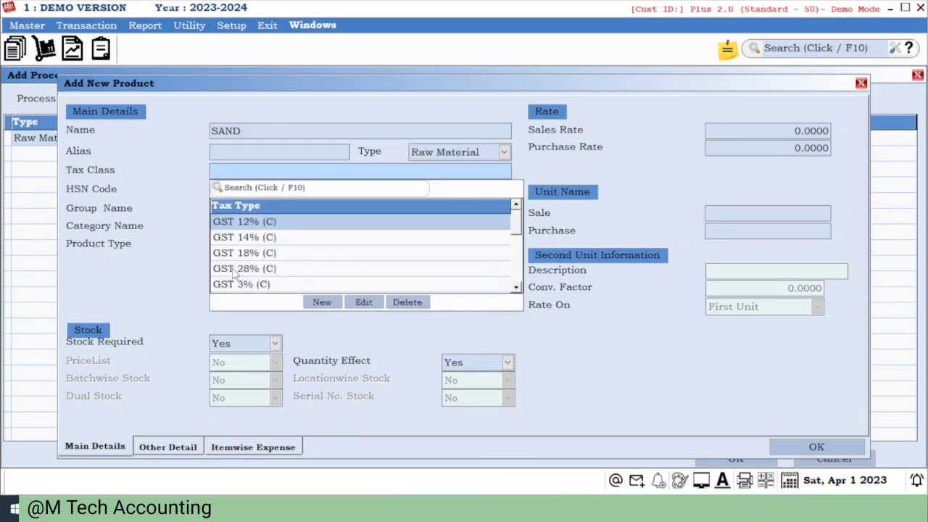
key(Down)
key(Down)
key(Down)
key(Down)
key(Down)
key(Up)
key(Return)
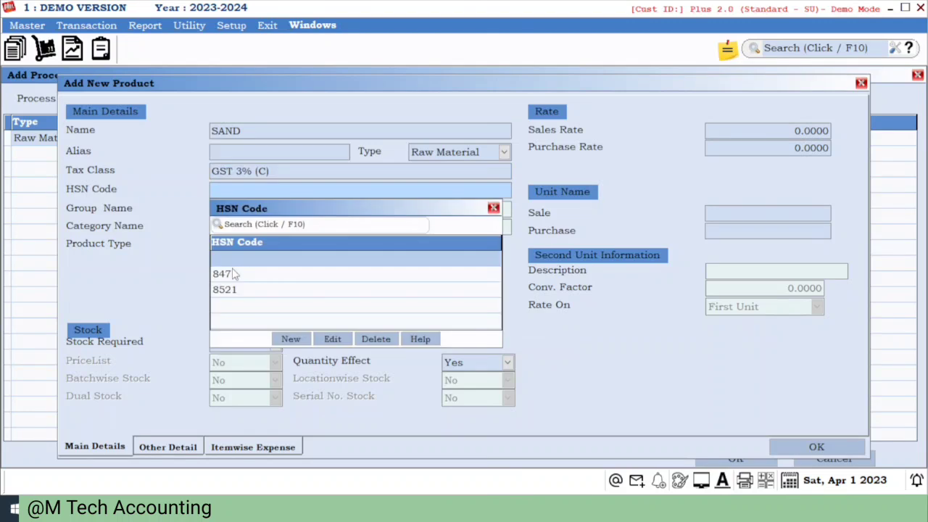
- Leave SAND's HSN code blank, keep Goods type and stock required, and set Quantity Effect to No
key(Return)
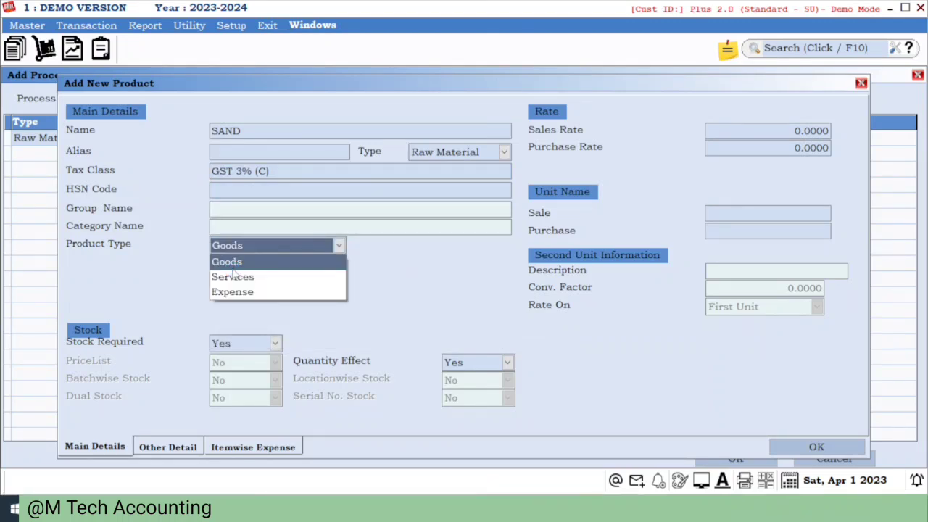
key(Return)
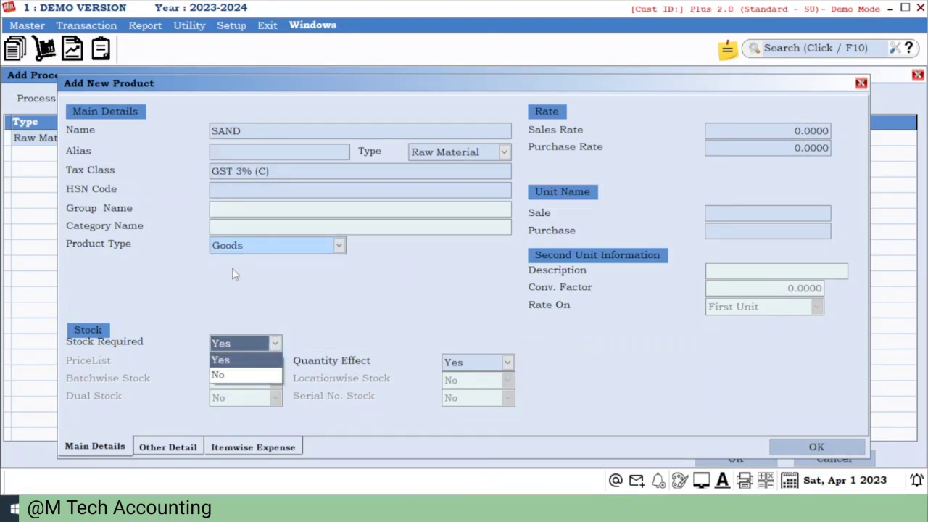
key(Return)
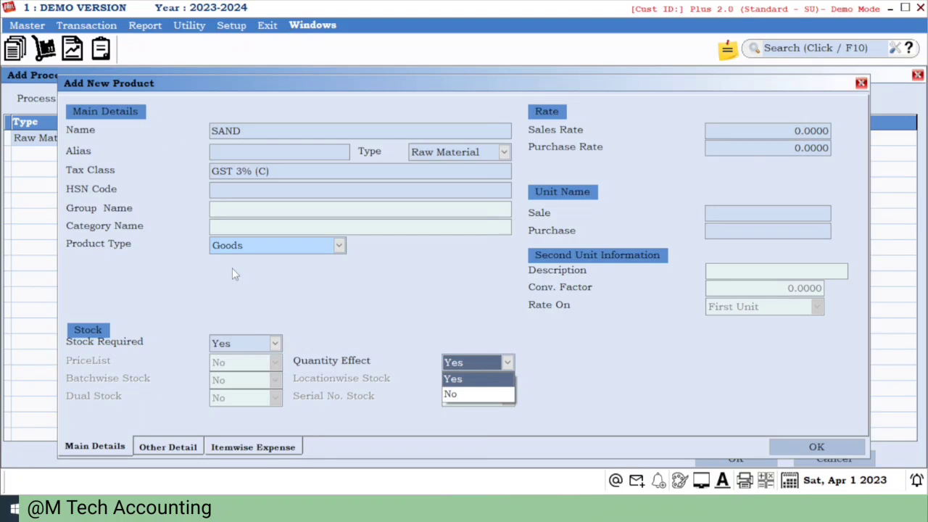
key(Return)
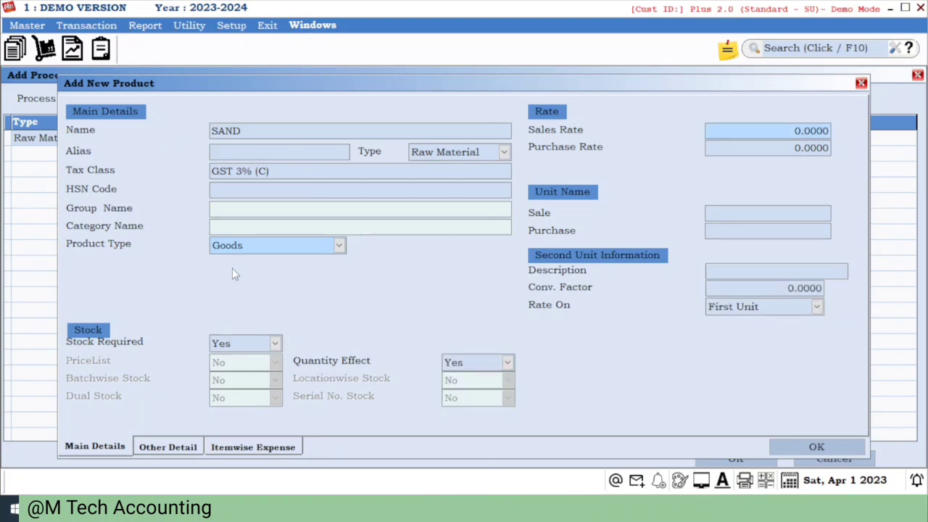
click(489, 363)
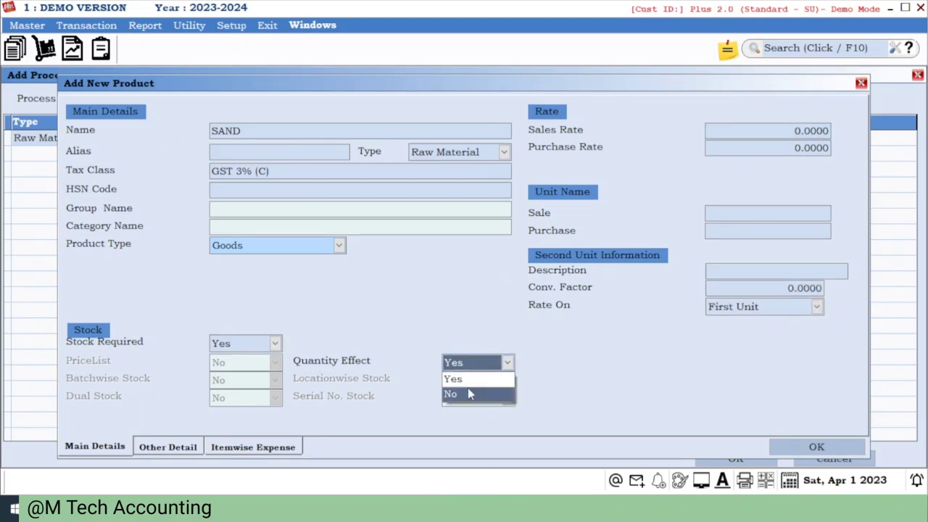
click(469, 392)
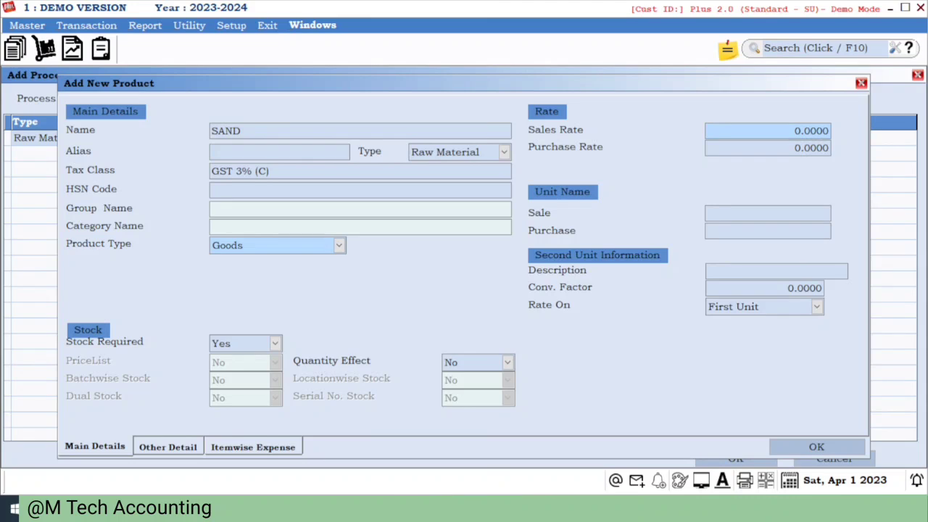
- Accept the remaining fields and other details and save the SAND product
key(Return)
key(Return)
key(Return)
key(Return)
key(Return)
key(Return)
key(Return)
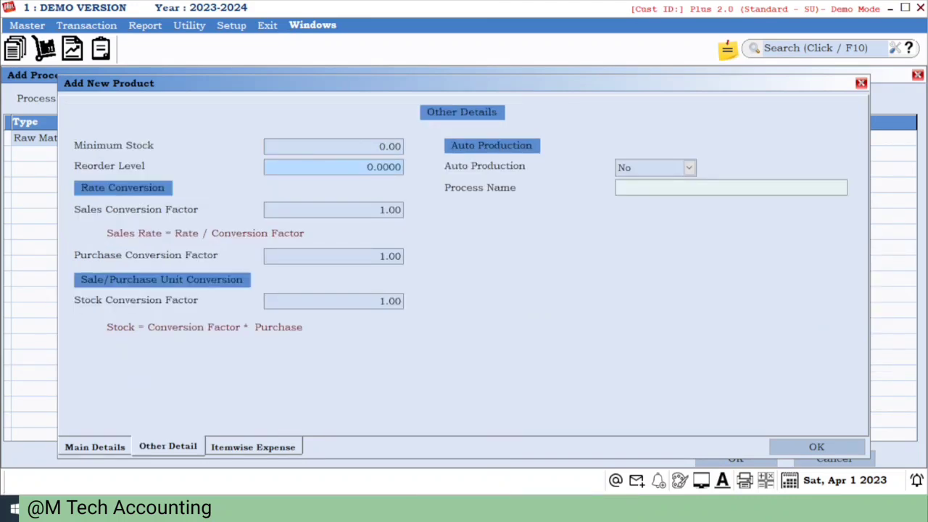
key(Return)
key(Return)
key(Return)
key(Return)
key(Return)
key(Return)
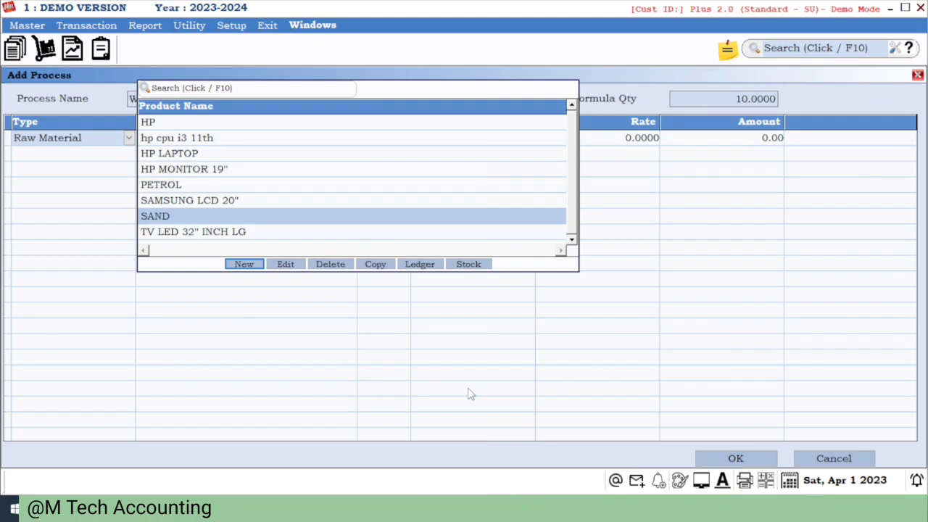
- Create a new product named COLOR of type Raw Material with tax class GST 18% (C)
click(239, 264)
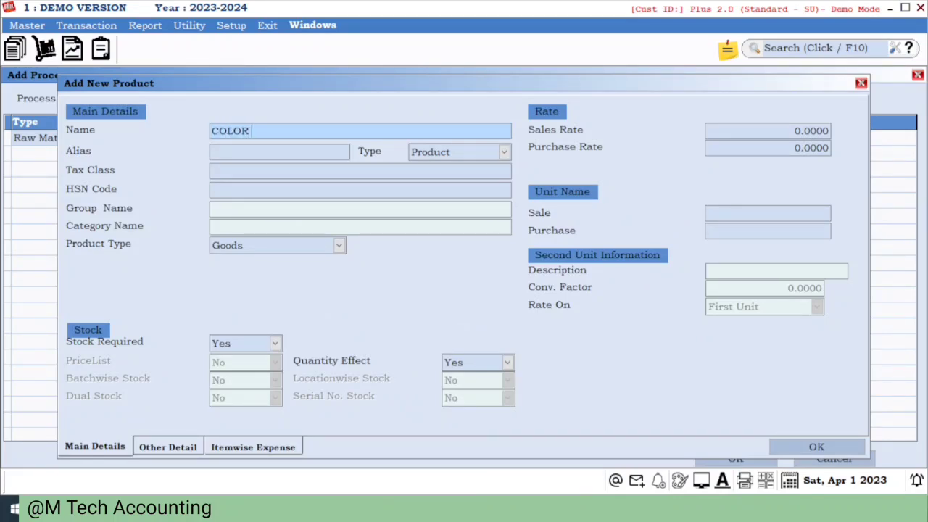
key(Return)
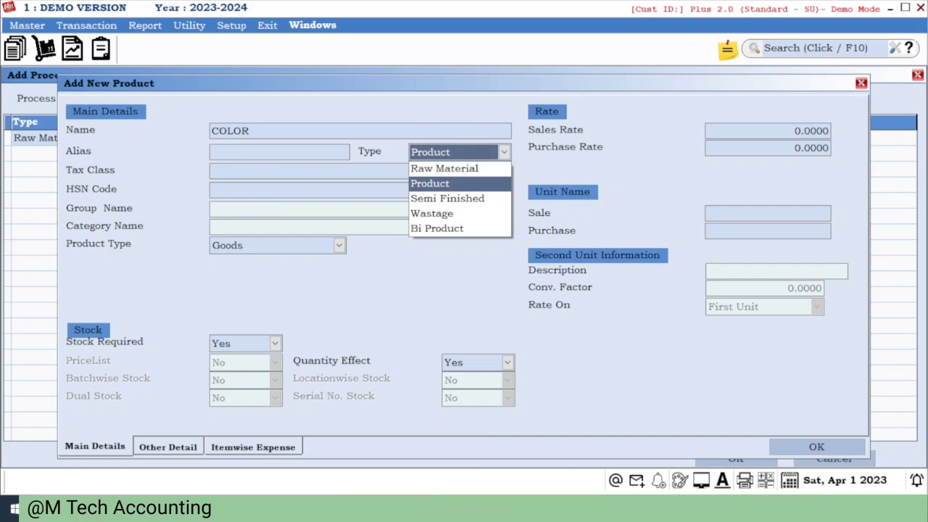
key(Up)
key(Return)
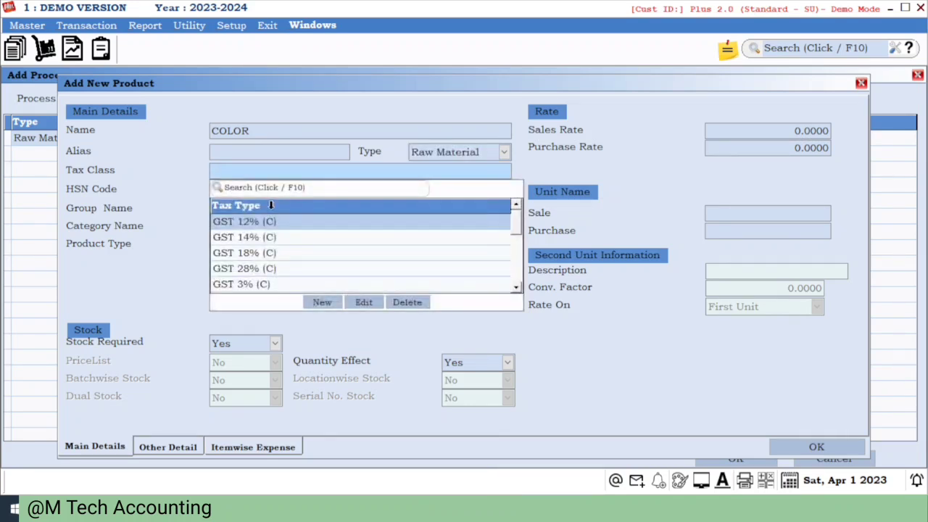
key(Down)
key(Down)
key(Down)
key(Down)
key(Up)
key(Up)
key(Return)
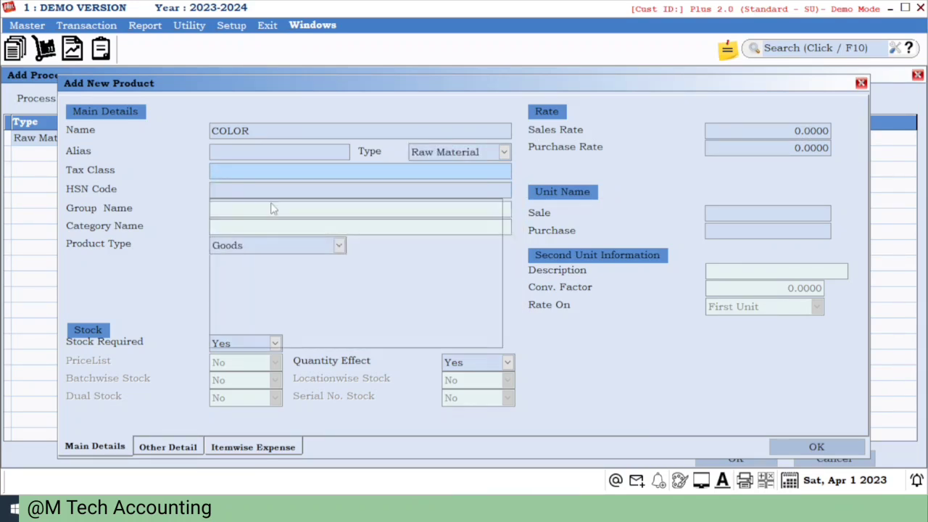
- Keep COLOR as Goods with stock required, and set its Quantity Effect to No
key(Return)
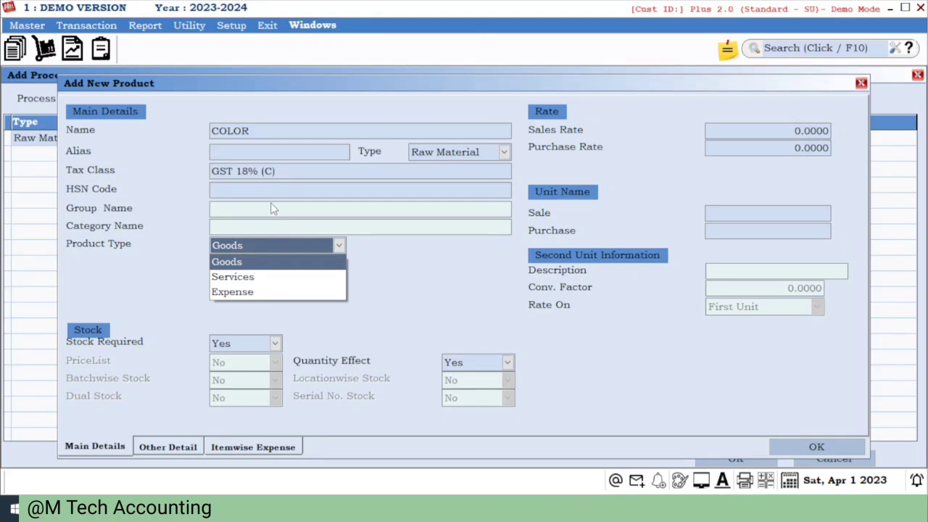
key(Return)
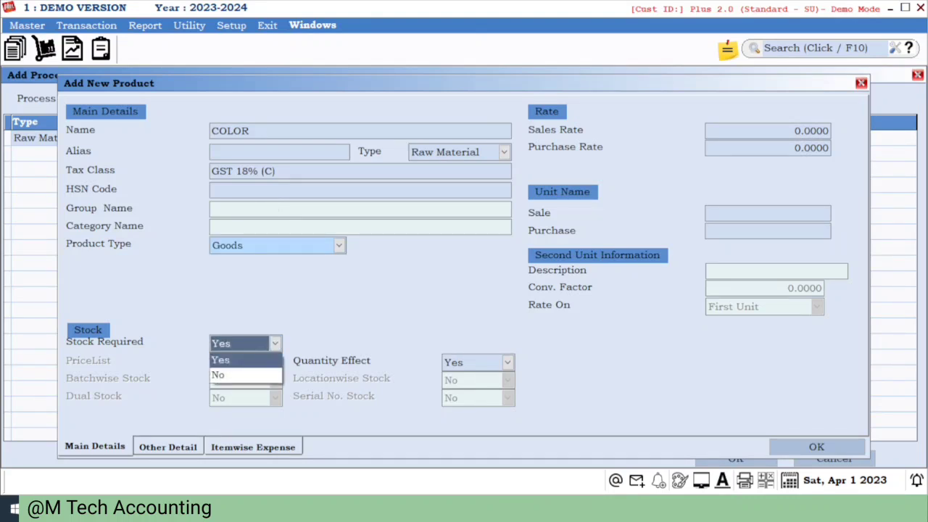
key(Return)
key(Down)
key(Return)
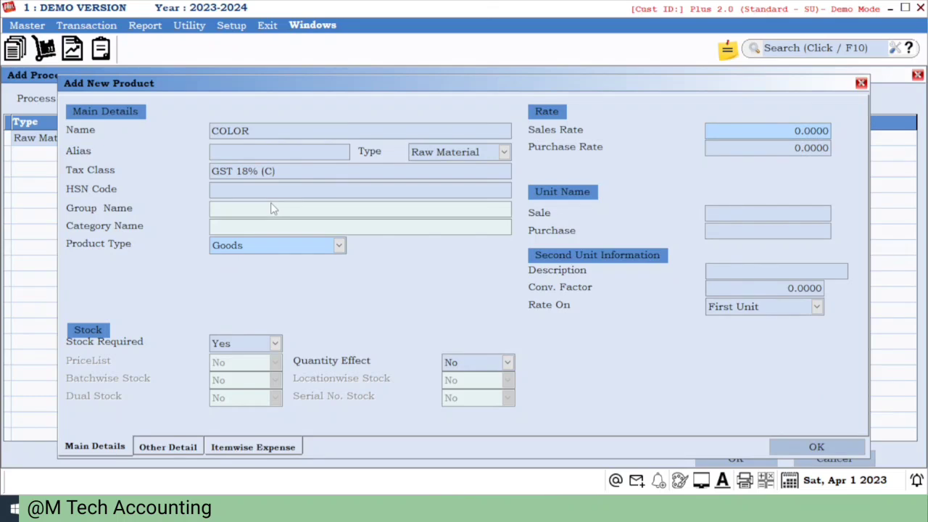
- Set COLOR's sale and purchase units to MLT-MILILITRE
key(Return)
key(Return)
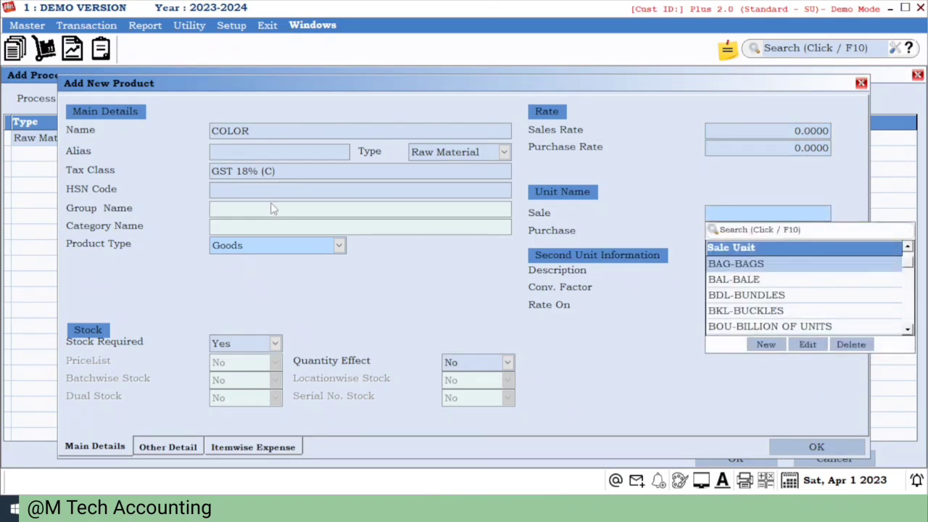
text(T)
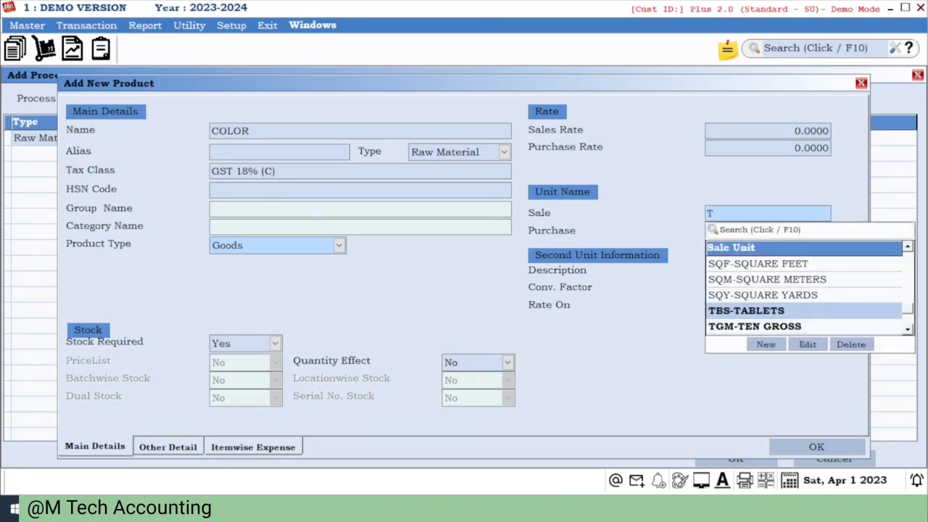
key(BackSpace)
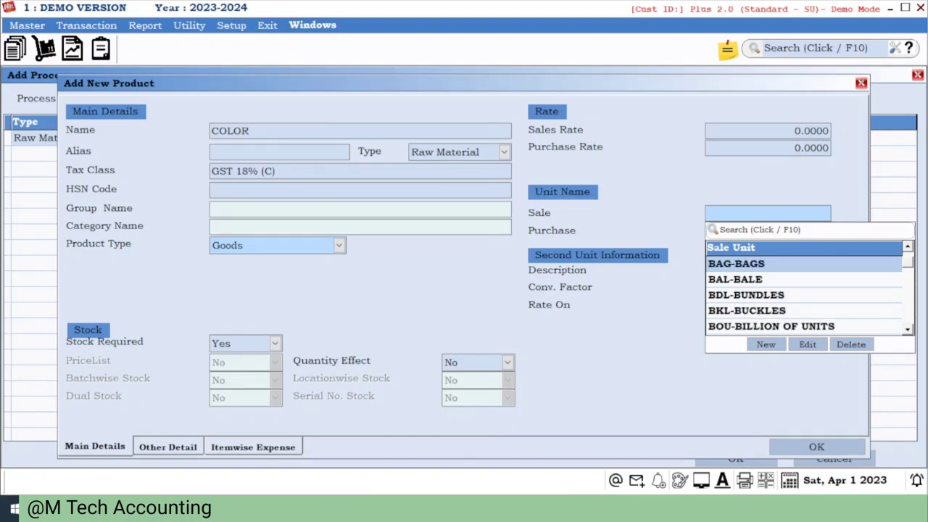
text(T)
key(Down)
key(Down)
key(Down)
key(Down)
key(Down)
key(Down)
key(Down)
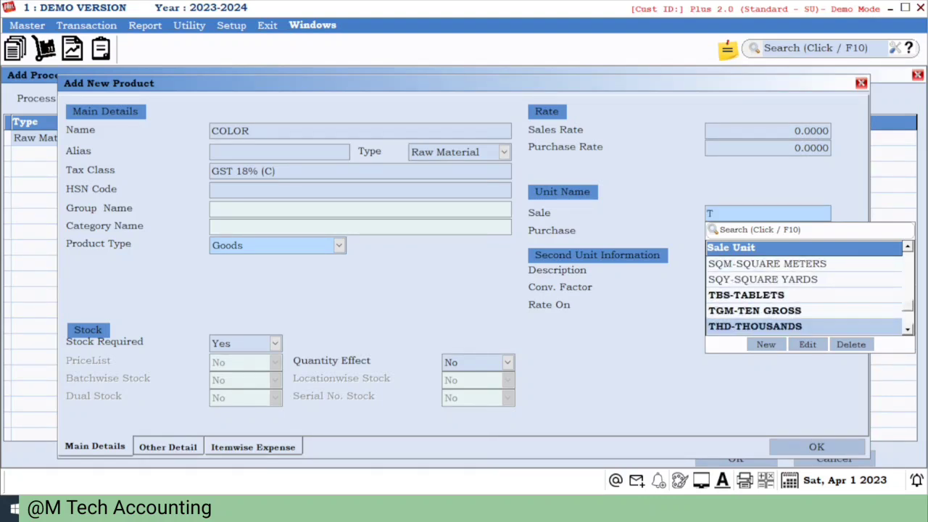
key(Up)
key(Up)
key(Up)
key(Up)
key(Up)
key(Up)
key(Up)
key(Up)
key(Up)
key(Up)
key(Up)
key(Up)
key(Up)
key(Up)
key(Up)
key(Up)
key(Up)
key(Up)
key(Up)
key(Up)
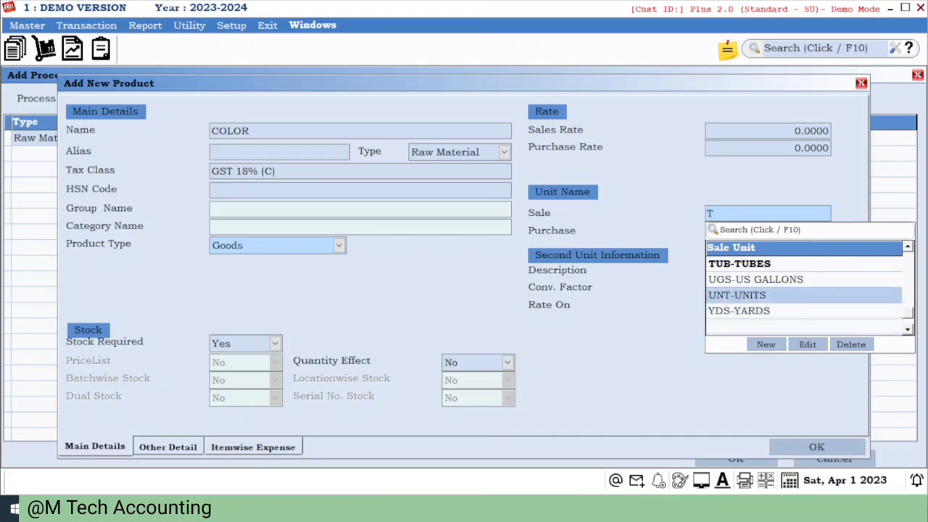
key(Up)
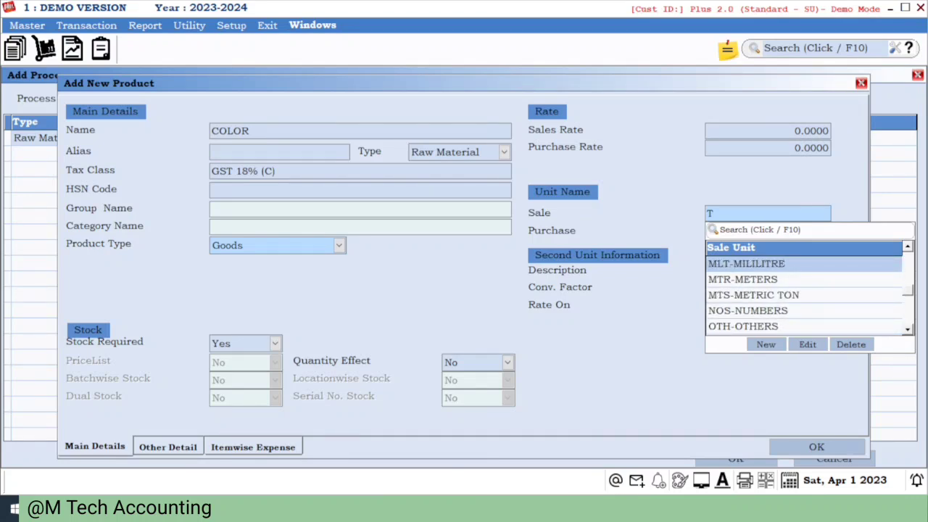
key(Return)
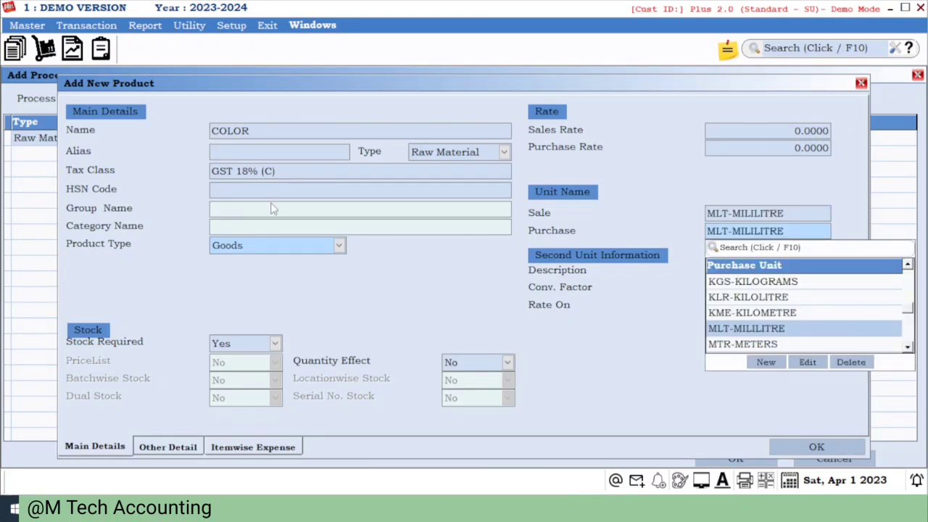
key(Return)
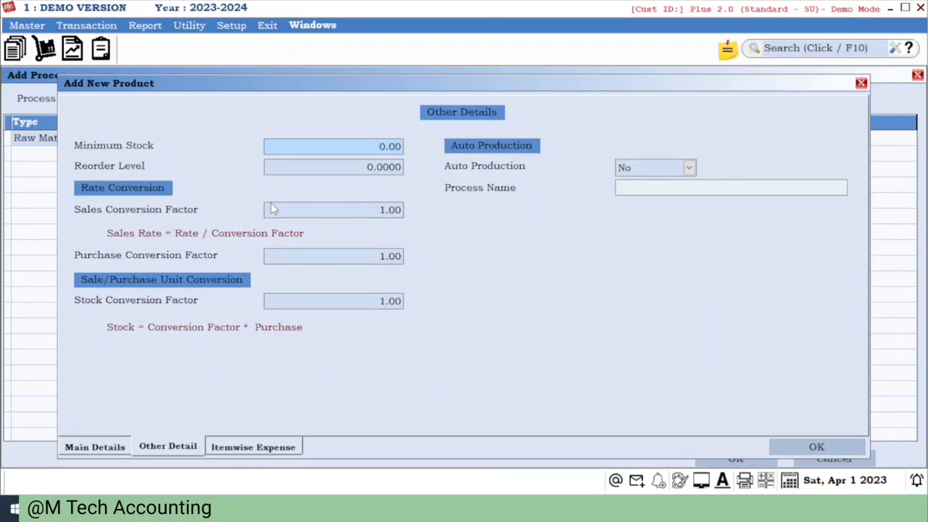
- Accept the other details with default values and save the COLOR product
key(Return)
key(Return)
key(Return)
key(Return)
key(Return)
key(Return)
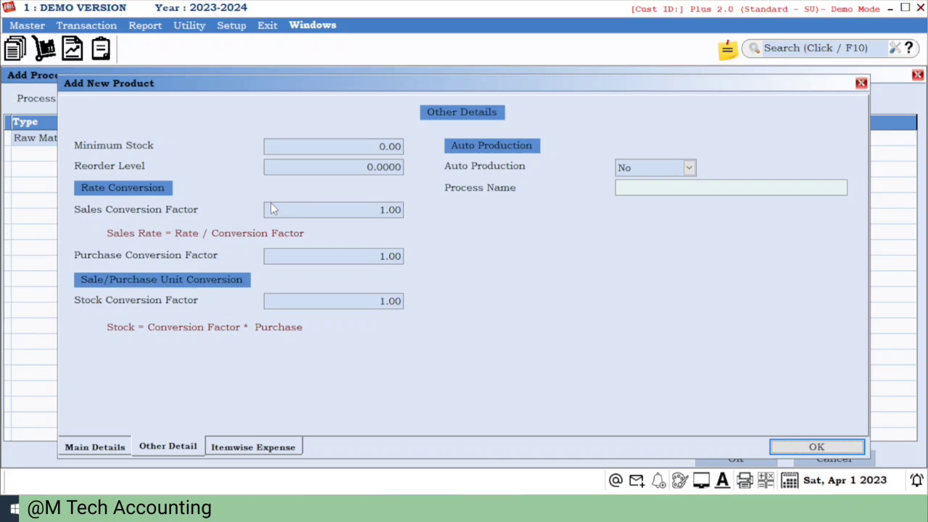
key(Return)
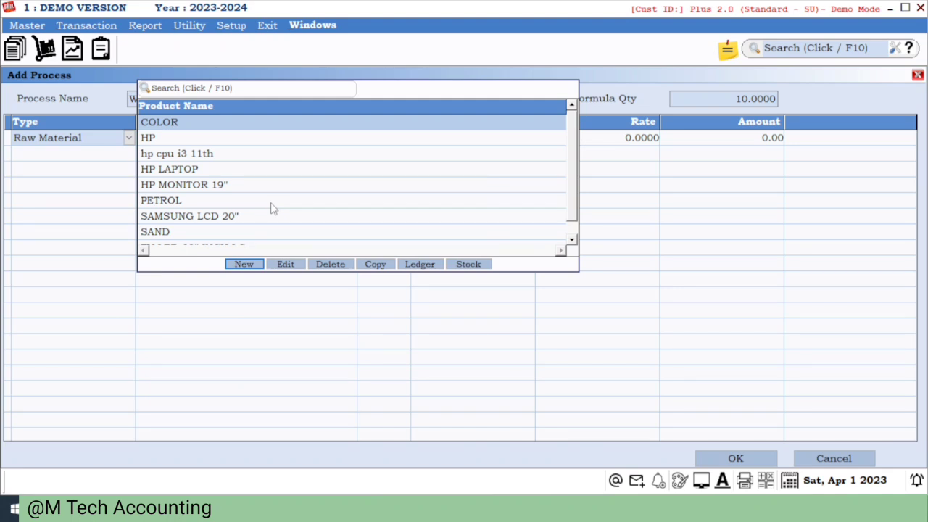
- Create a new product named WALL TILES of type Product with tax class GST 18% (C)
click(243, 263)
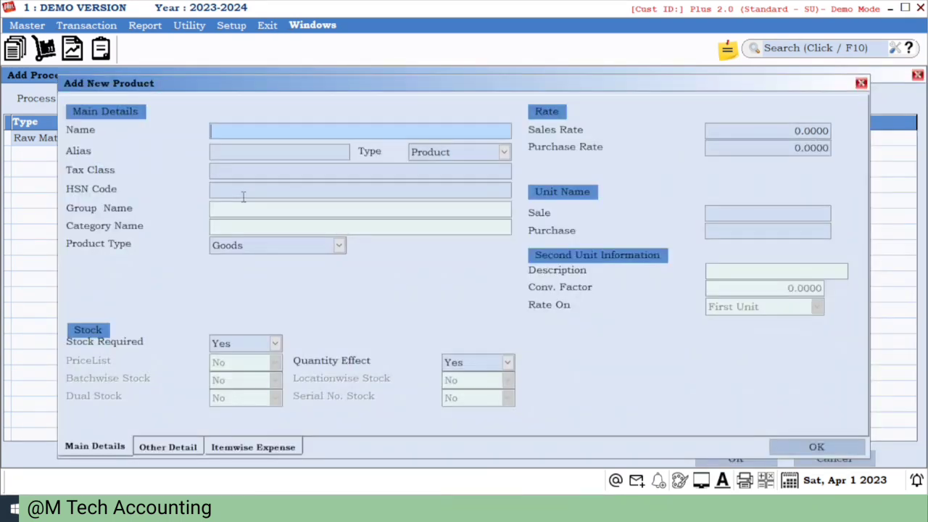
text(WALL TILES)
key(Return)
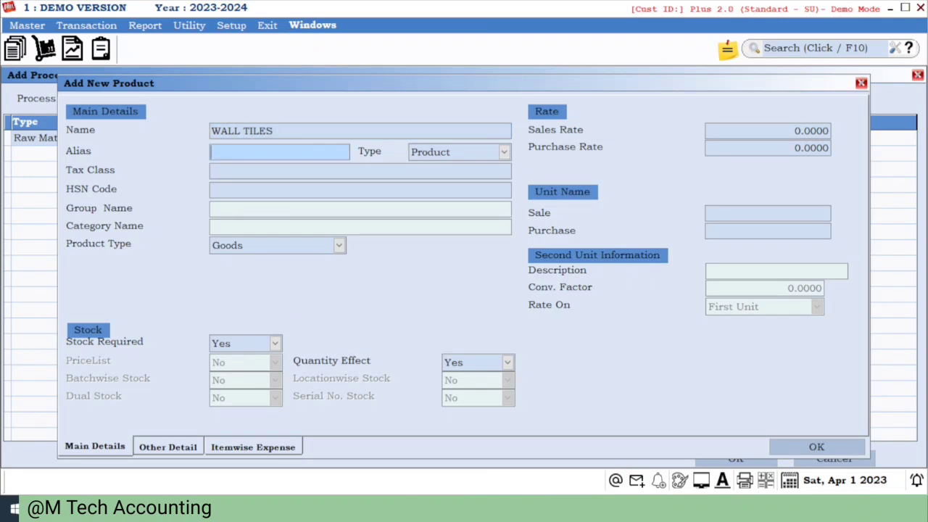
key(Return)
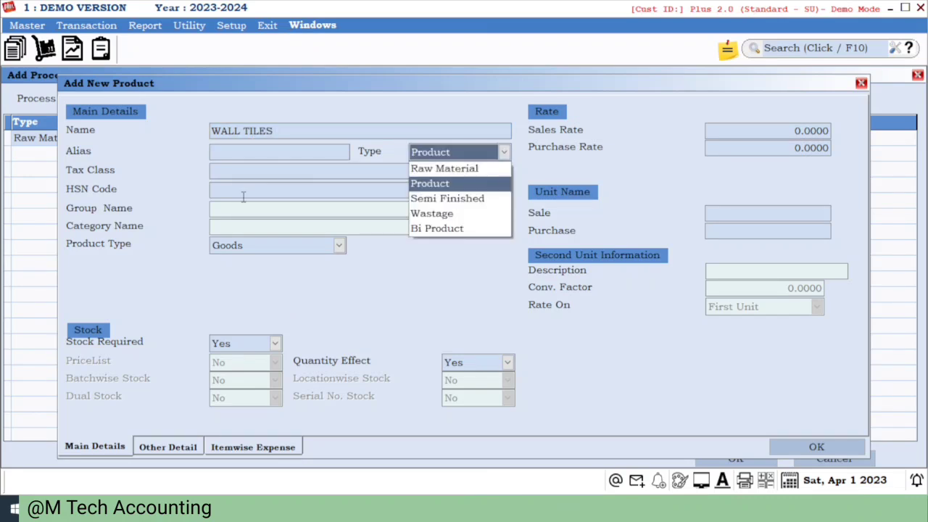
key(Return)
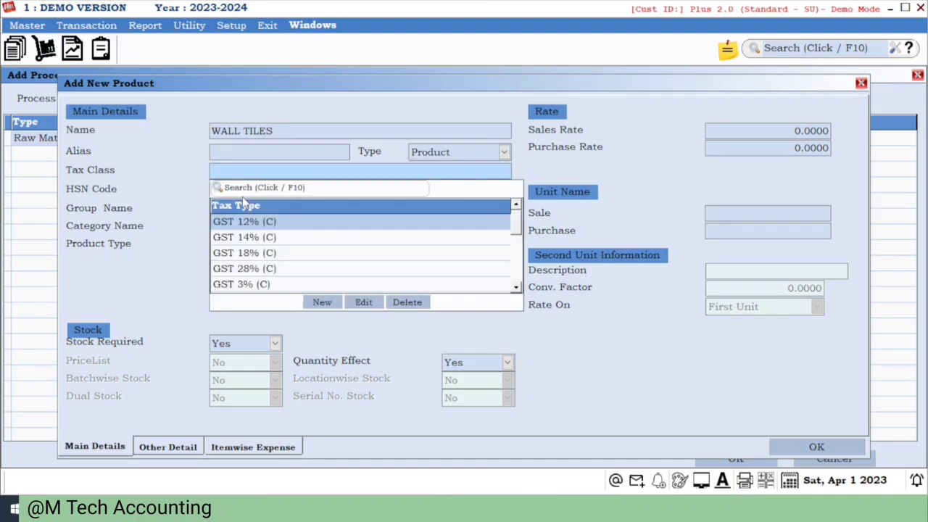
key(Down)
key(Down)
key(Return)
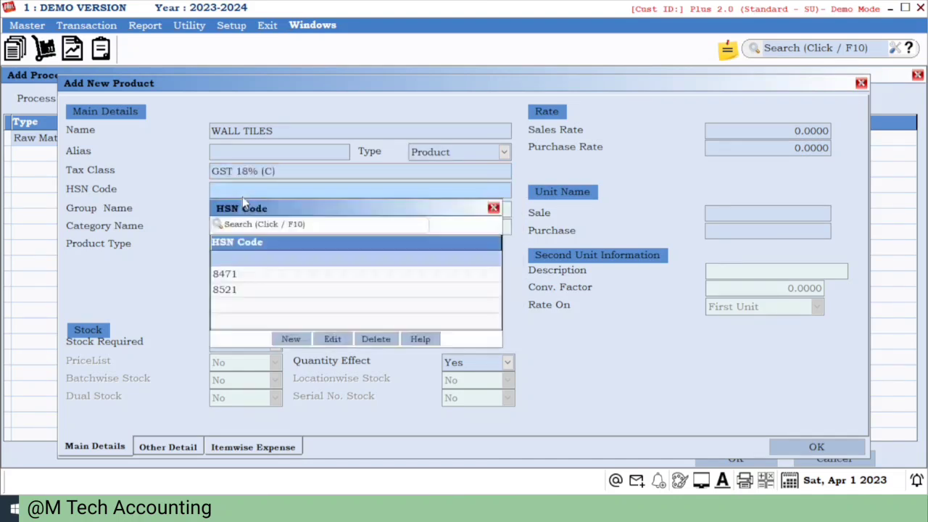
- Keep WALL TILES as Goods with stock required, and set its Quantity Effect to No
key(Return)
key(Return)
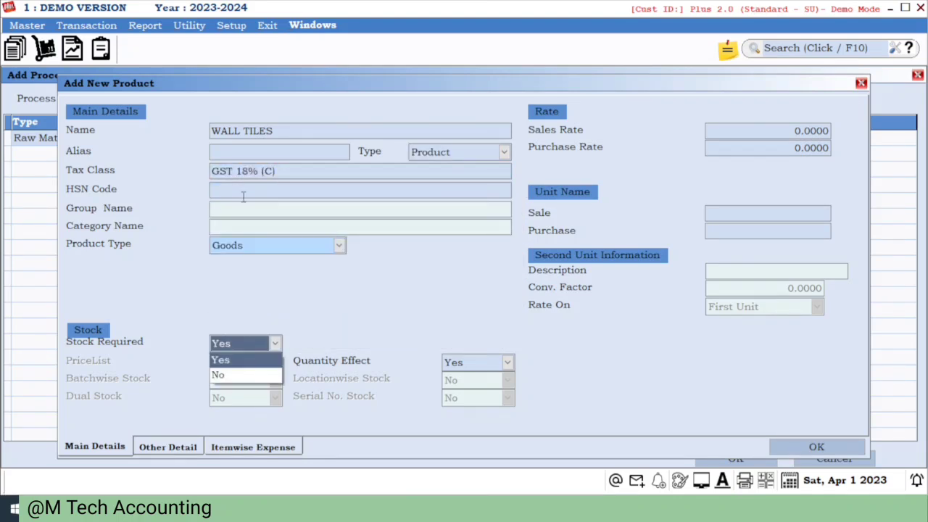
key(Return)
key(Down)
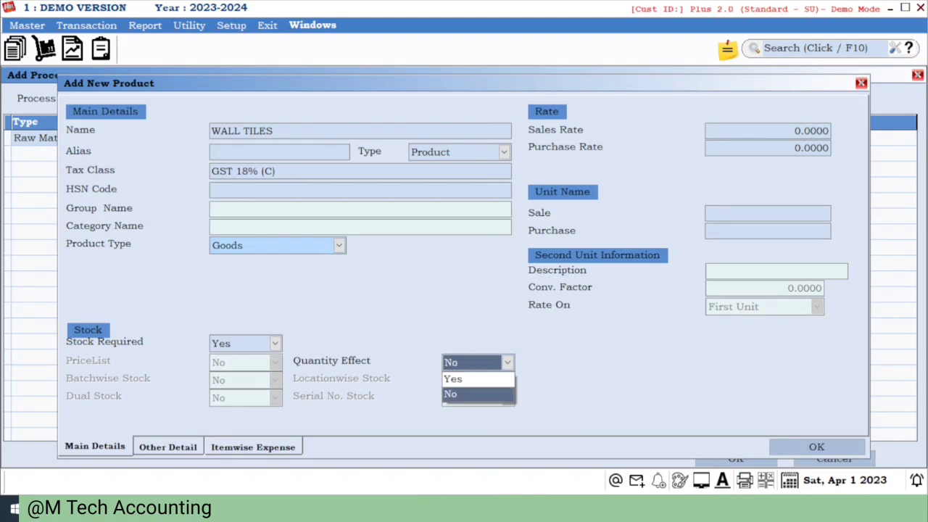
key(Return)
- Try enabling Auto Production for WALL TILES with BAG-BAGS units, then discard the unsaved product
key(Return)
key(Return)
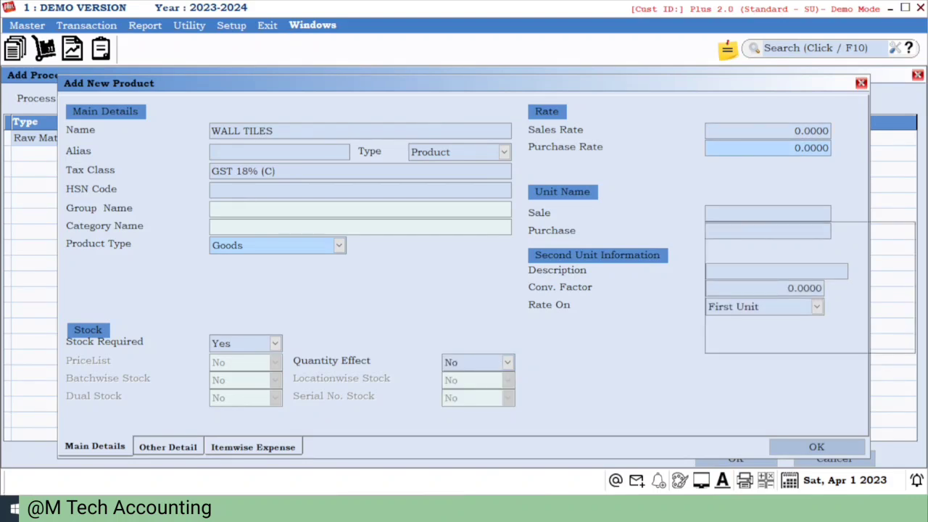
key(Return)
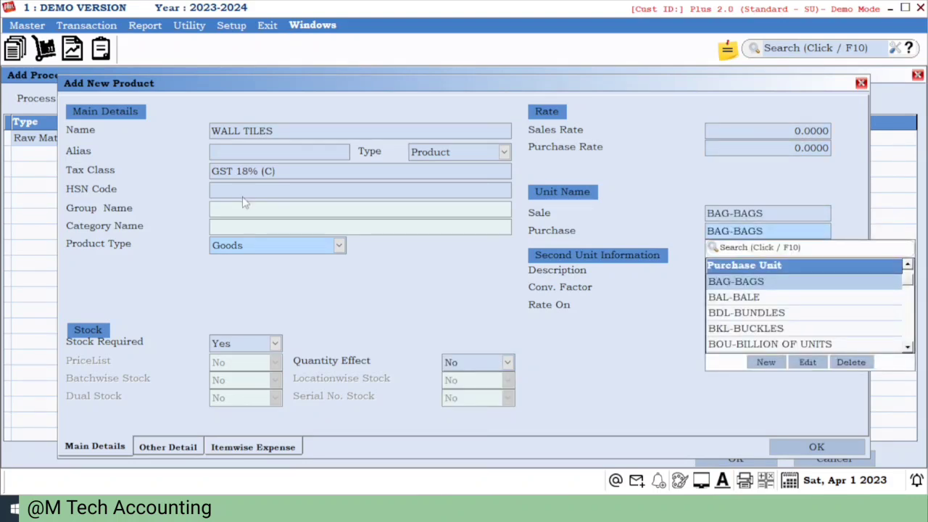
key(Return)
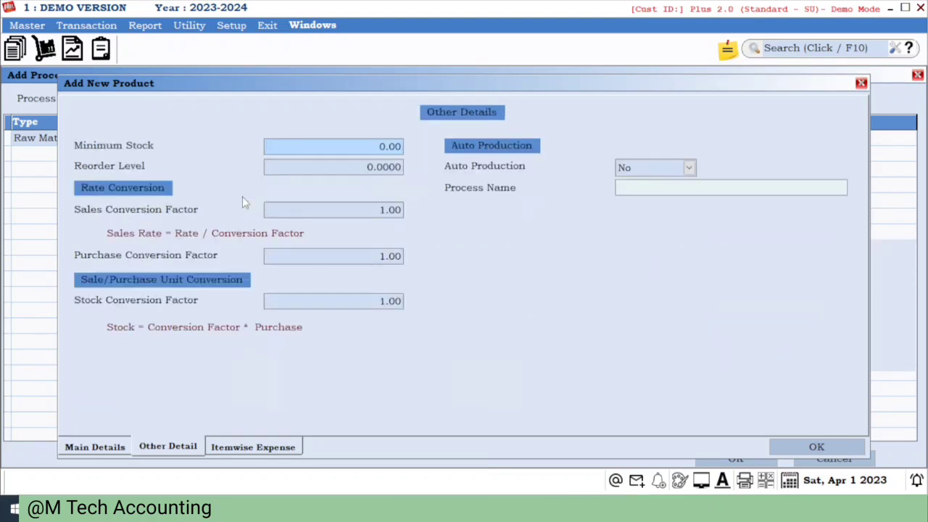
key(Return)
key(Return)
key(Return)
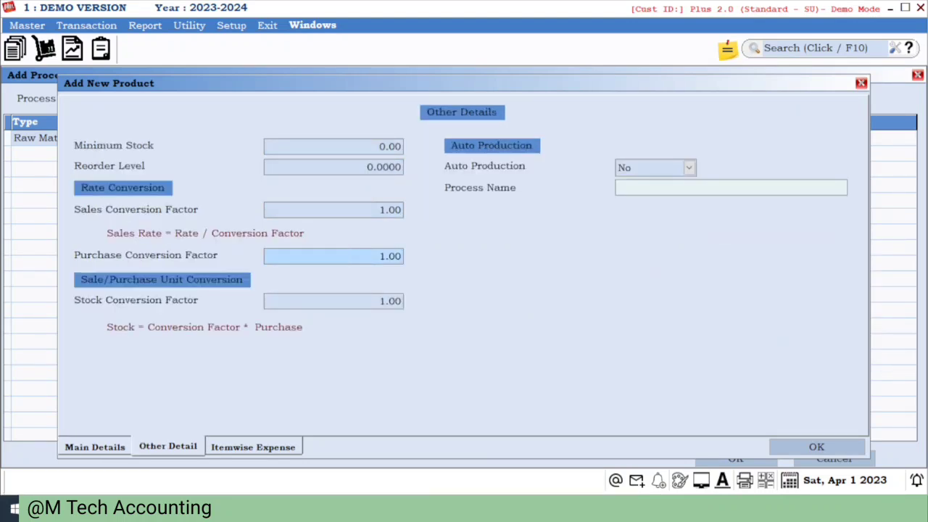
key(Return)
key(Return)
key(Up)
key(Return)
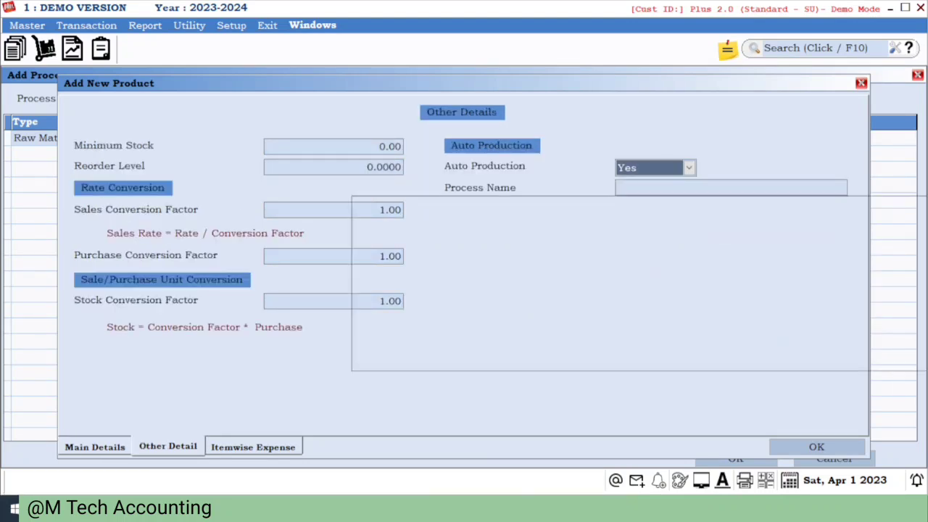
key(Return)
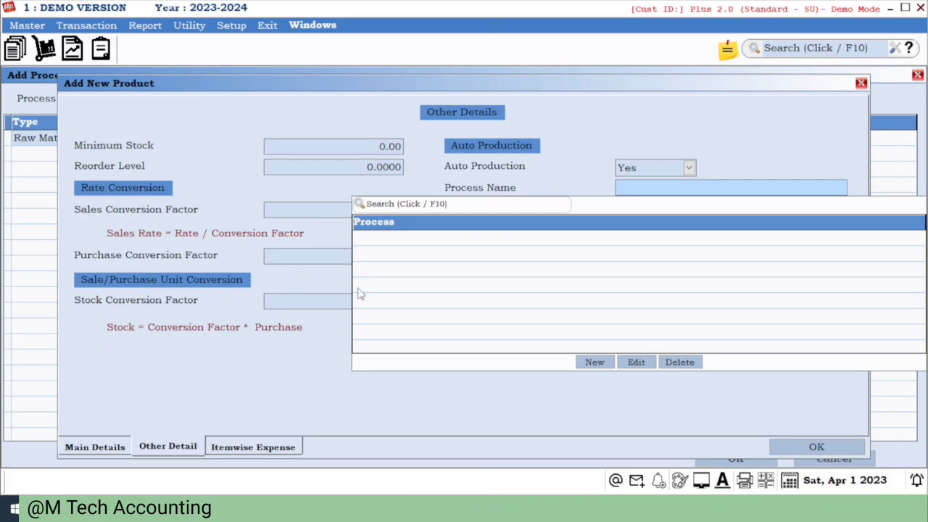
key(Escape)
key(Escape)
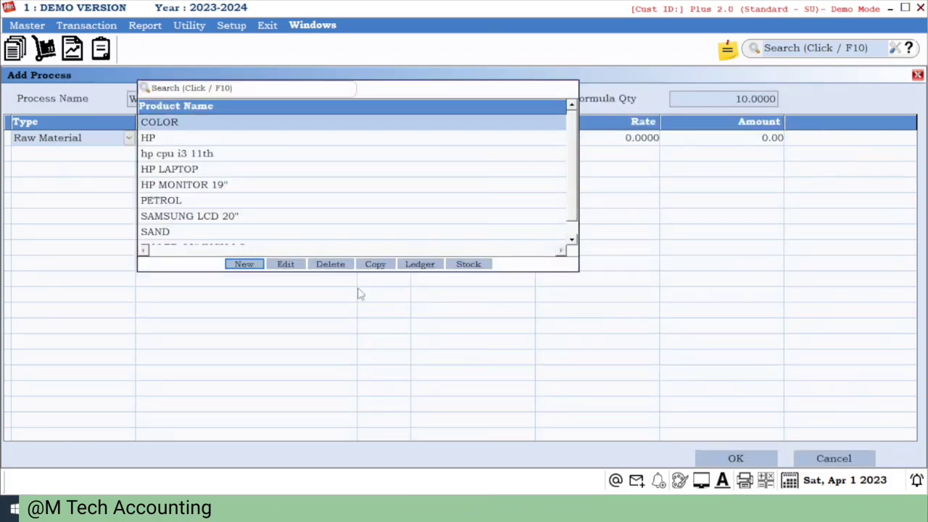
- Create a new product named WALL TILES with tax class GST 18% (C)
click(237, 265)
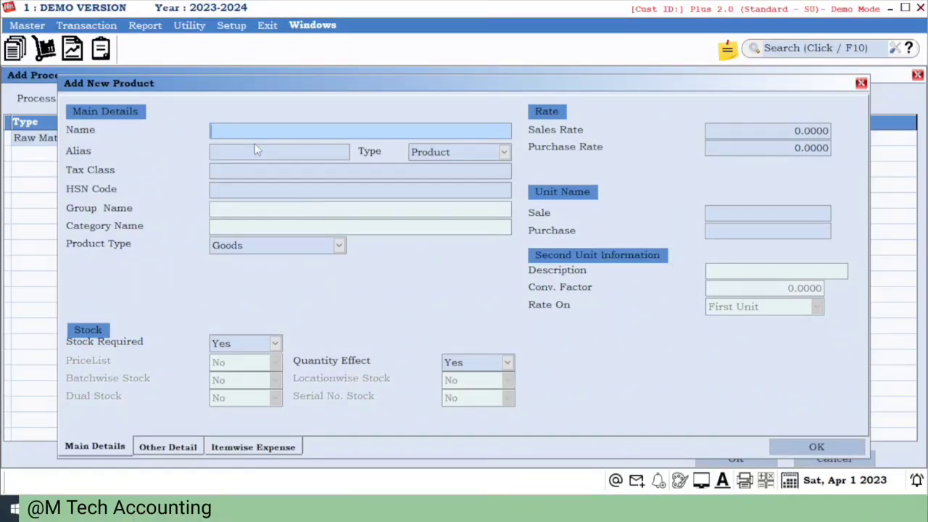
text(WALL TILES)
key(Return)
key(Return)
key(Return)
key(Return)
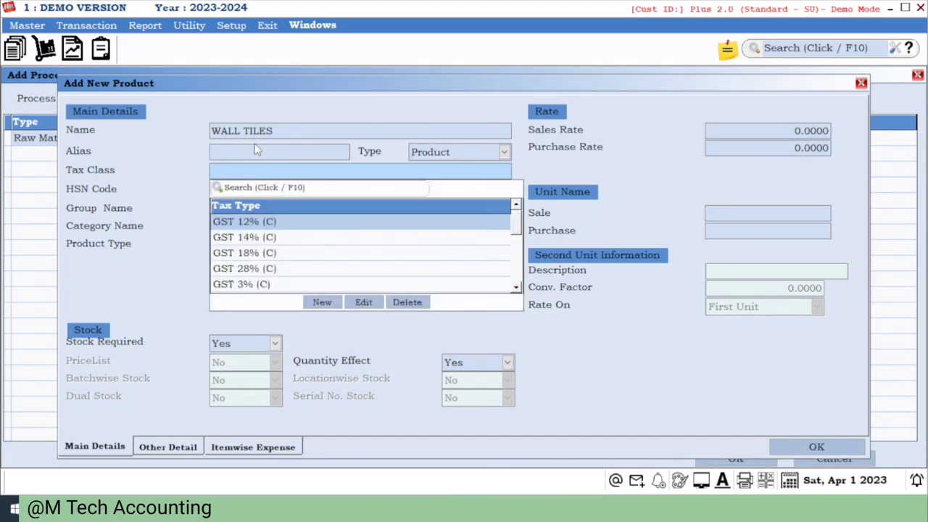
key(Down)
key(Down)
key(Return)
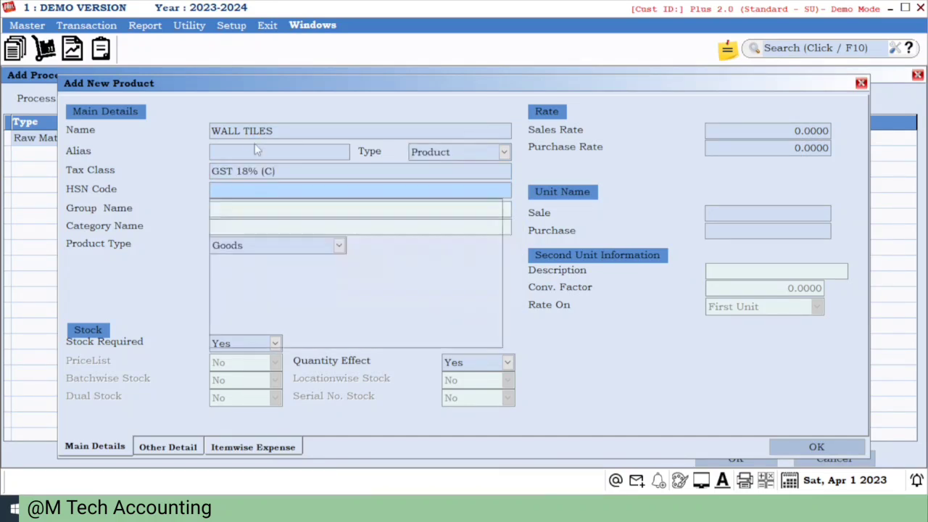
- Keep WALL TILES as Goods with stock required and Quantity Effect Yes
key(Return)
key(Return)
key(Return)
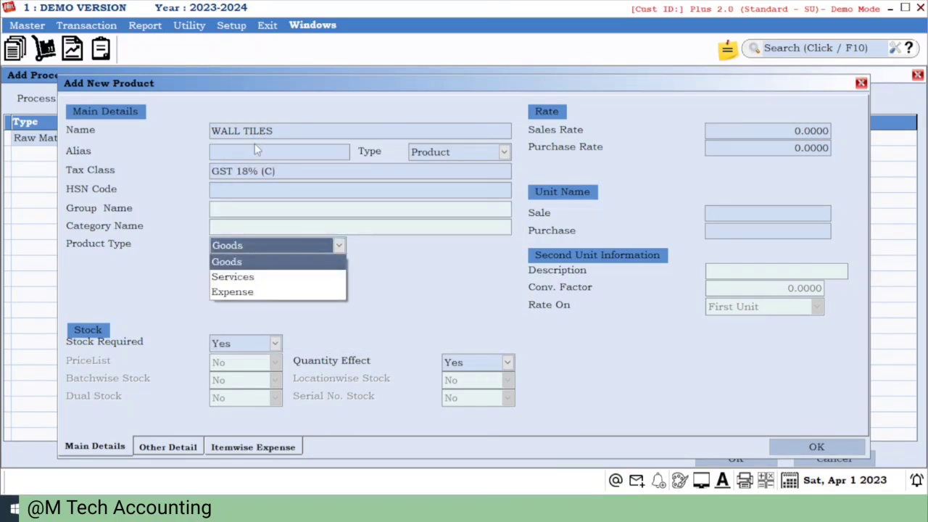
key(Return)
key(Return)
key(Return)
key(Return)
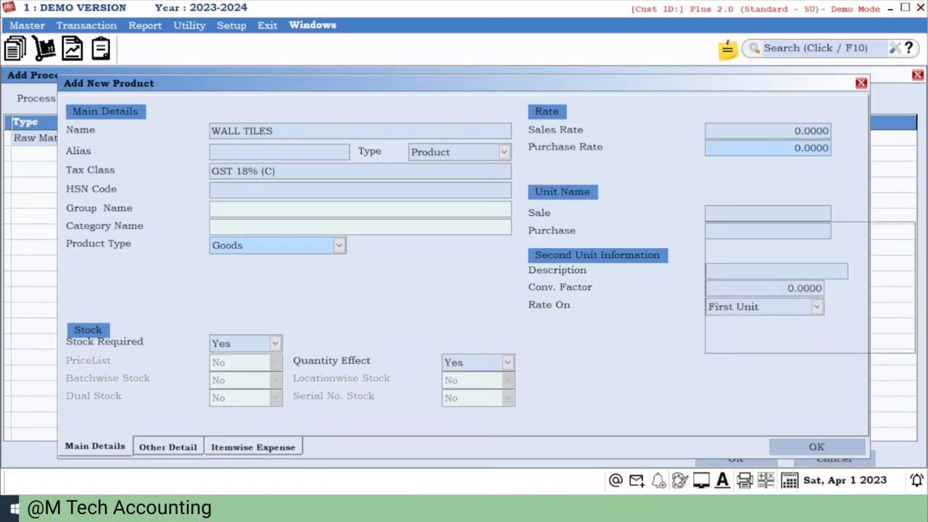
- Choose a unit beginning with N for WALL TILES and save the product with default other details
key(Return)
text(N)
key(Return)
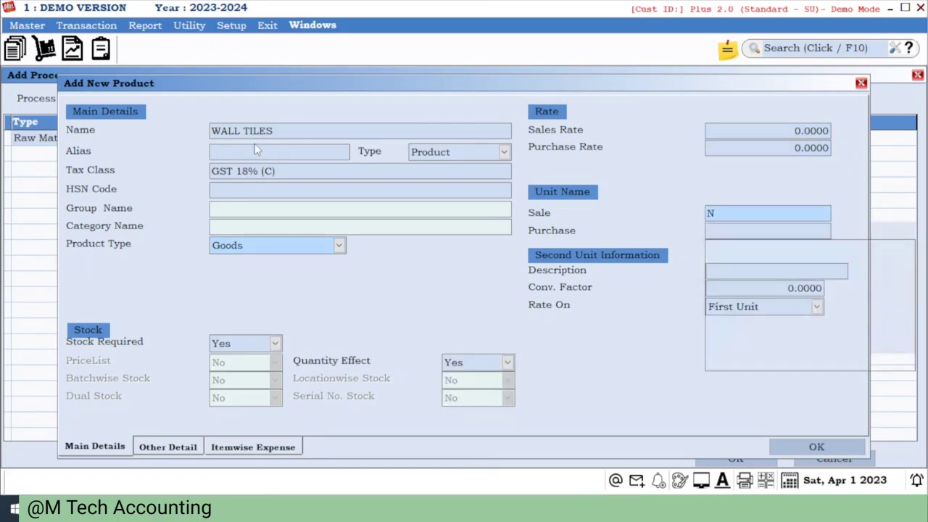
key(Return)
key(Return)
key(Return)
key(Return)
key(Return)
key(Return)
key(Return)
key(Return)
key(Return)
key(Return)
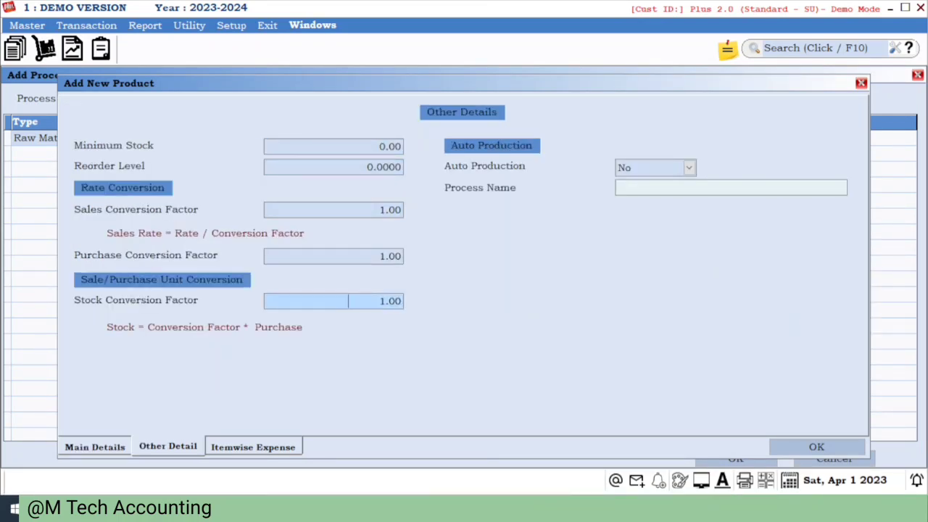
key(Return)
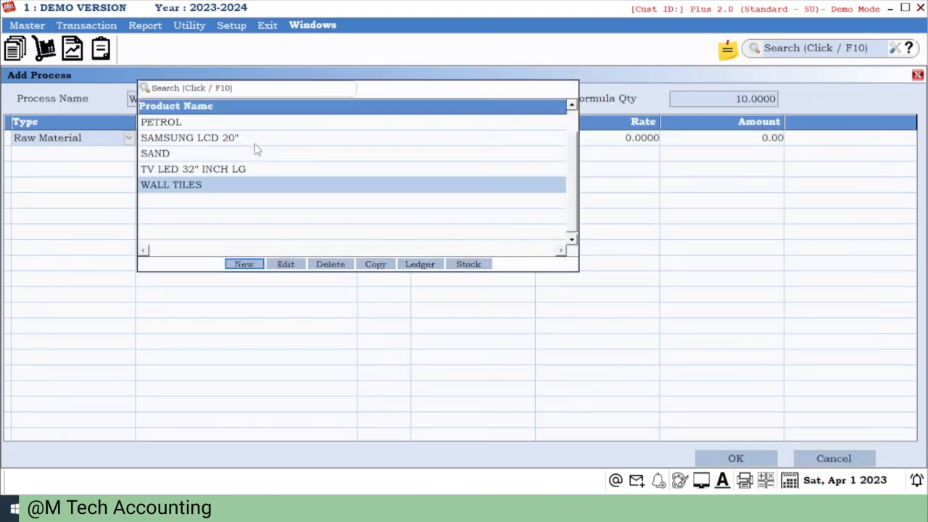
- Add COLOR as the first raw material of the process with quantity 1 and rate 100
key(Up)
key(Up)
key(Up)
key(Up)
key(Up)
key(Up)
key(Up)
key(Up)
key(Up)
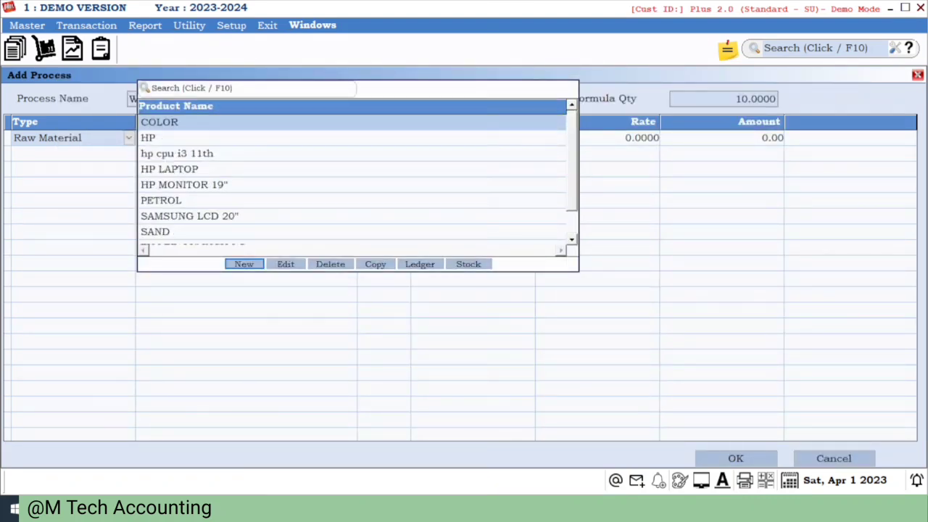
key(Return)
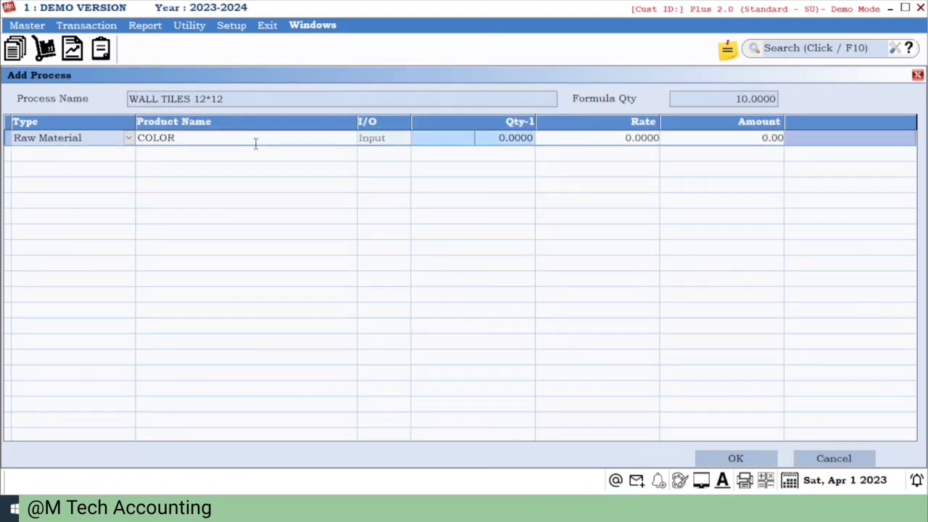
text(1)
key(Return)
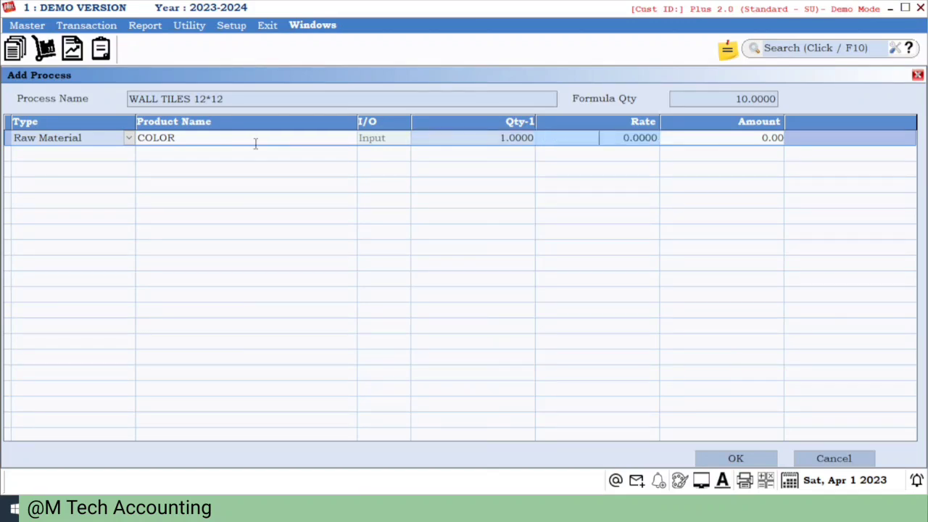
text(100)
key(Return)
- Add SAND as a second raw material with quantity 20 and rate 40
key(Return)
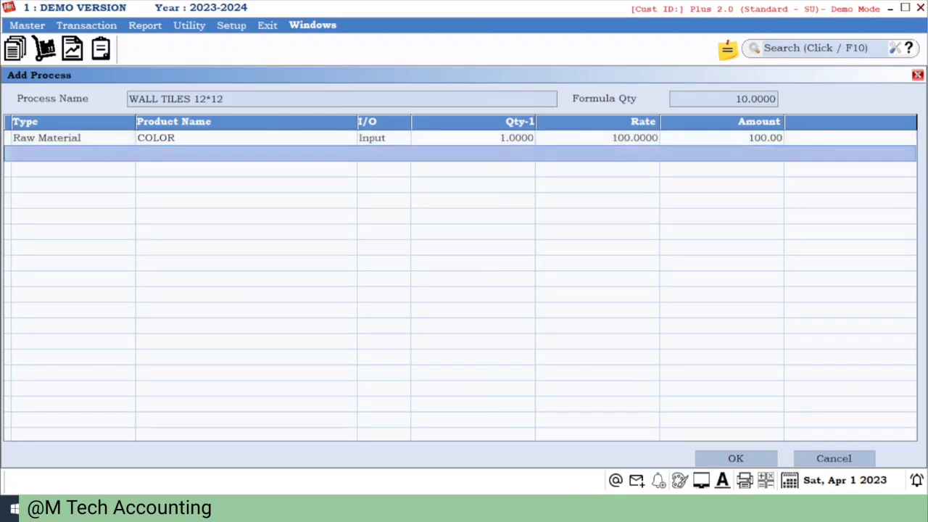
key(Return)
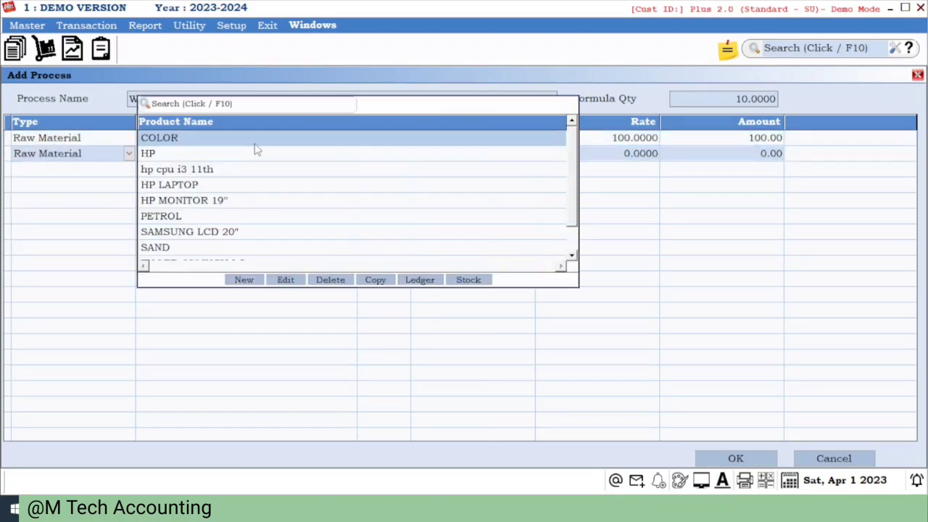
text(s)
key(Down)
key(Return)
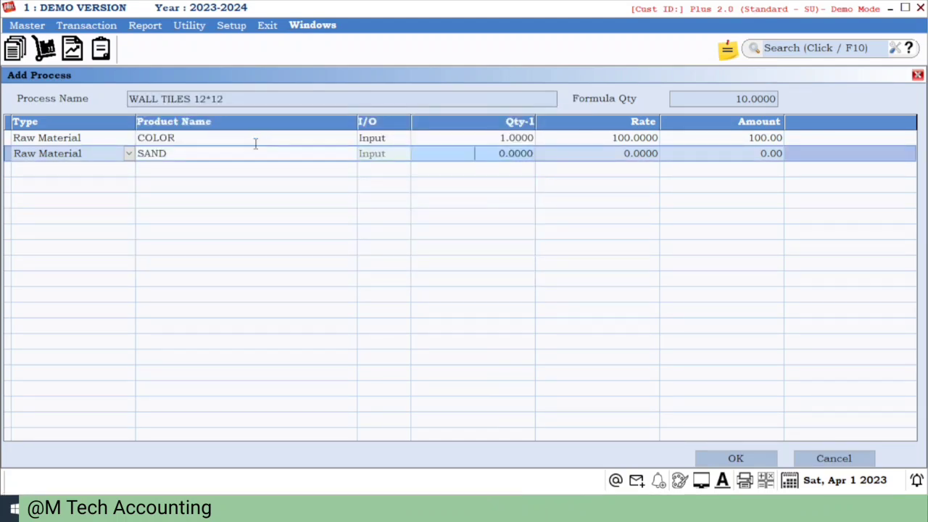
text(20)
key(Return)
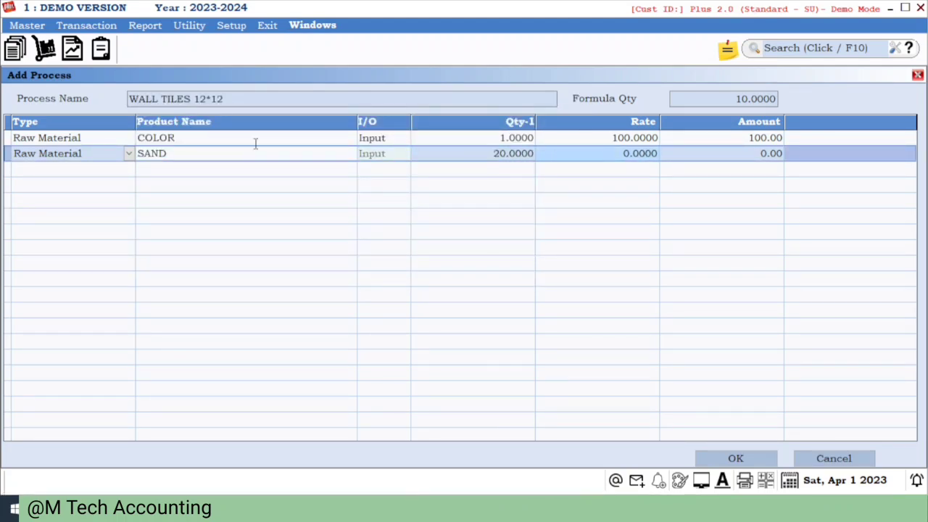
text(1)
key(BackSpace)
text(40)
key(Return)
- Add WALL TILES as the output product with quantity 10 and rate 150, and save the process
key(Return)
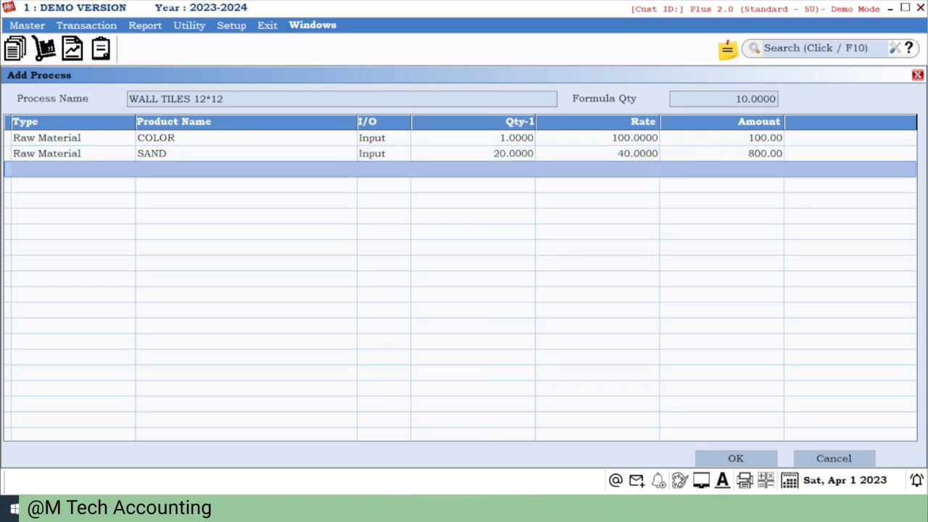
key(Down)
key(Return)
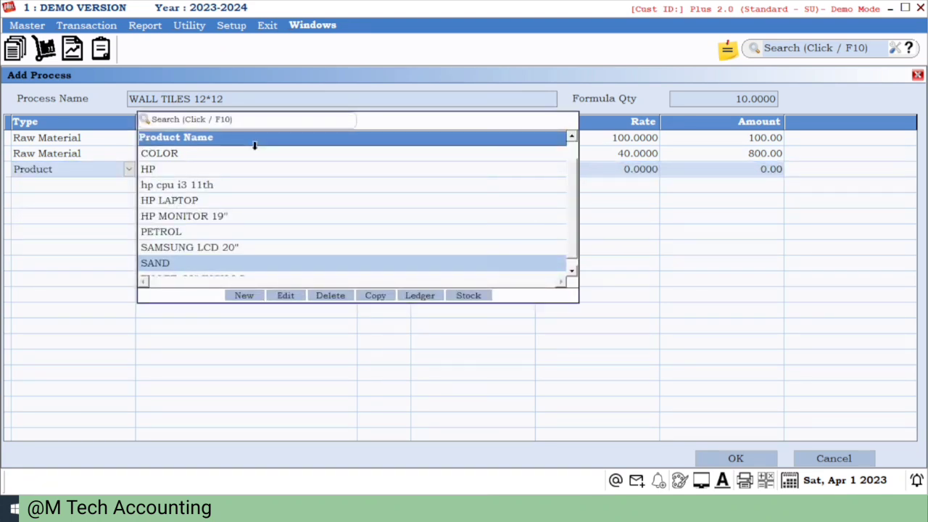
key(Down)
key(Down)
key(Return)
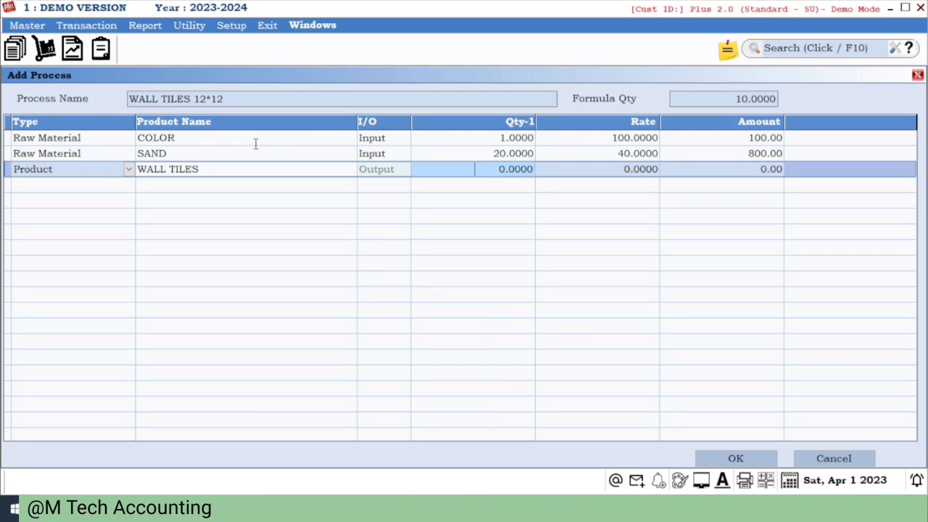
text(10)
key(Return)
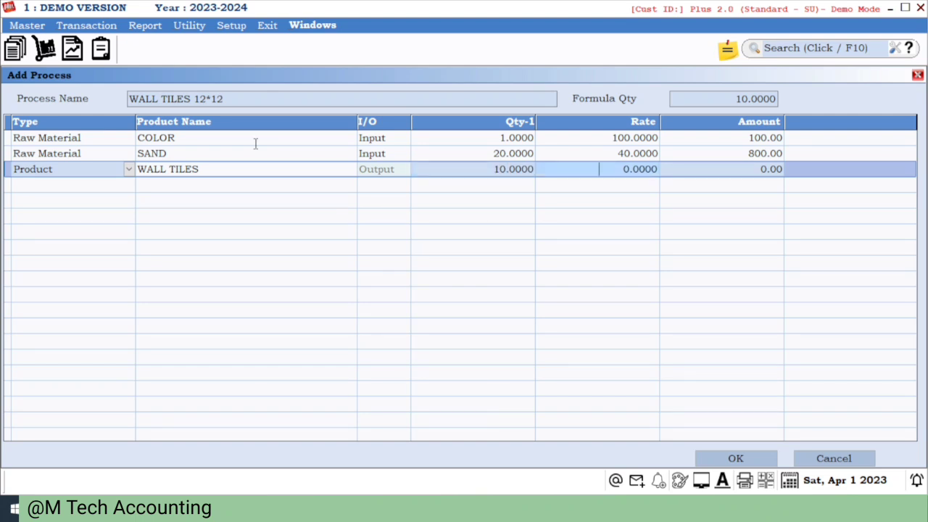
text(14)
key(BackSpace)
text(5)
key(Return)
key(Return)
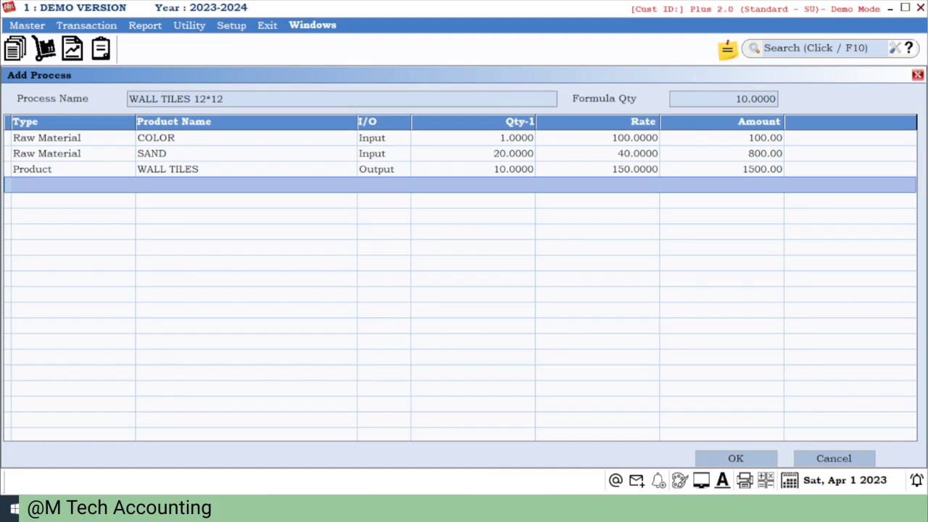
key(Tab)
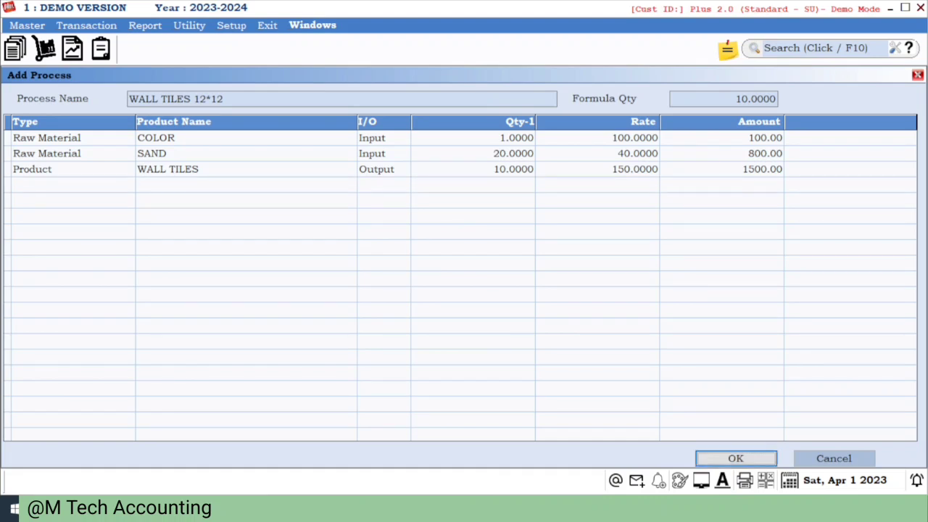
key(Return)
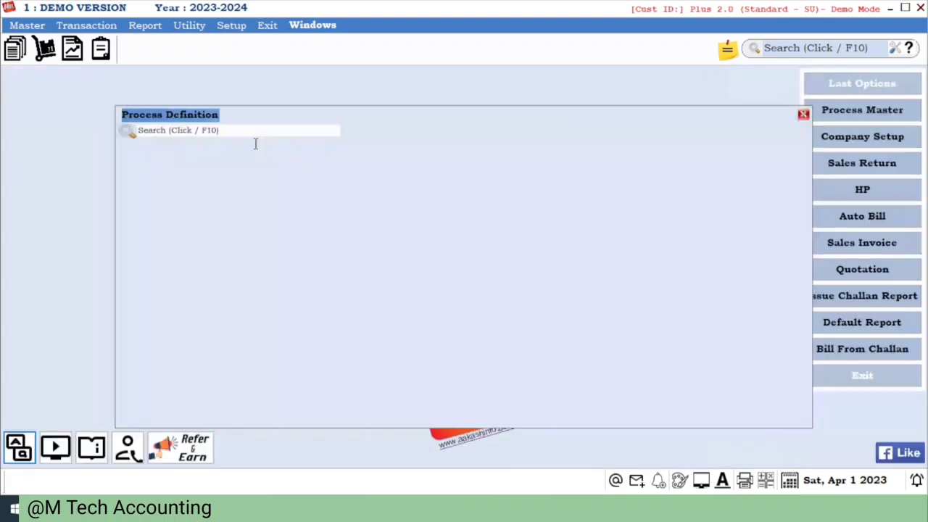